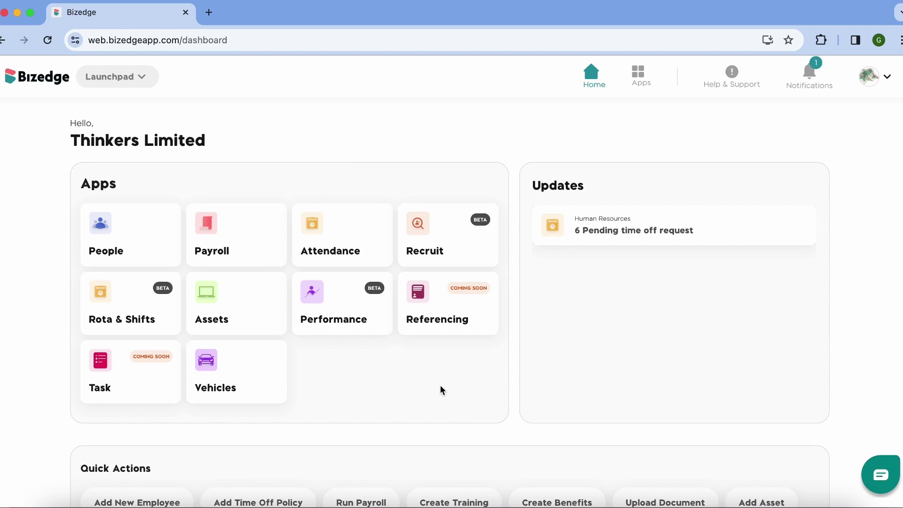
Step: Open the Assets app from the Bizedge dashboard
{"action": "left_click", "coordinate": [236, 320]}
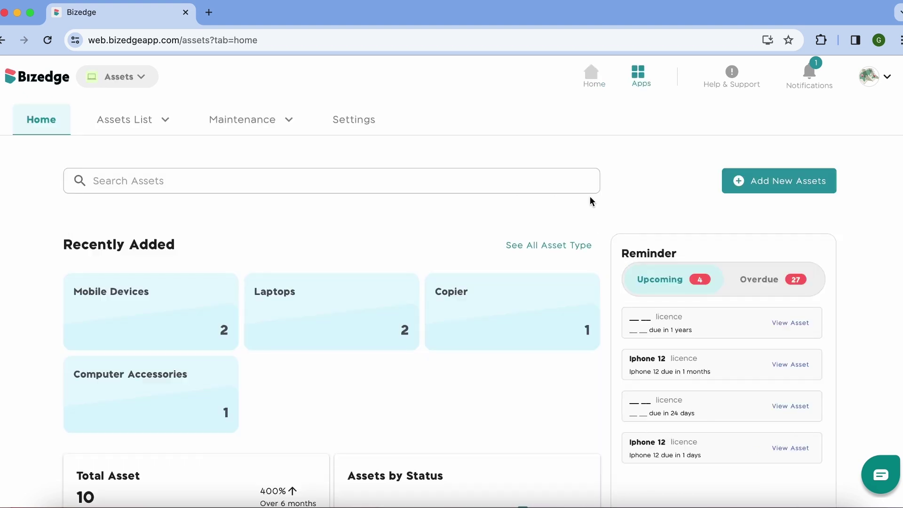
Step: Start a new general asset of type Mobile Devices named Iphone 12
{"action": "left_click", "coordinate": [748, 187]}
{"action": "left_click", "coordinate": [531, 305]}
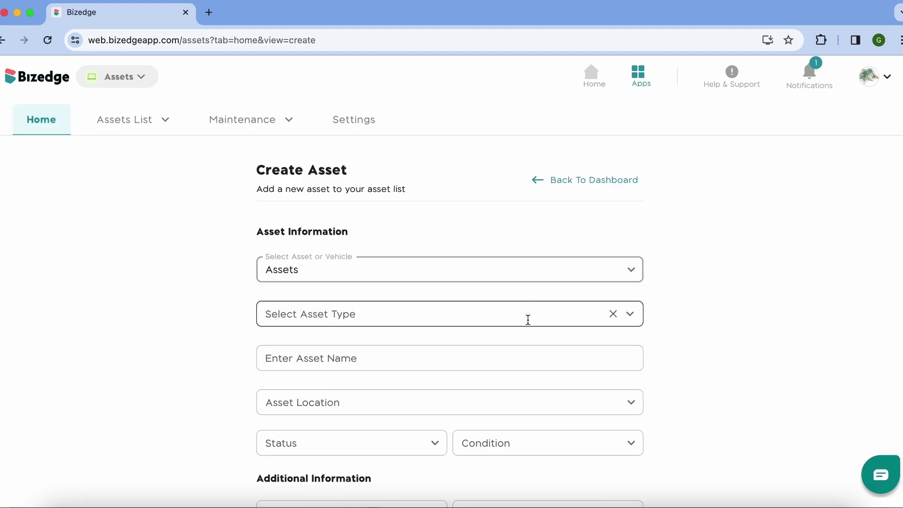
{"action": "left_click", "coordinate": [528, 320]}
{"action": "left_click", "coordinate": [509, 375]}
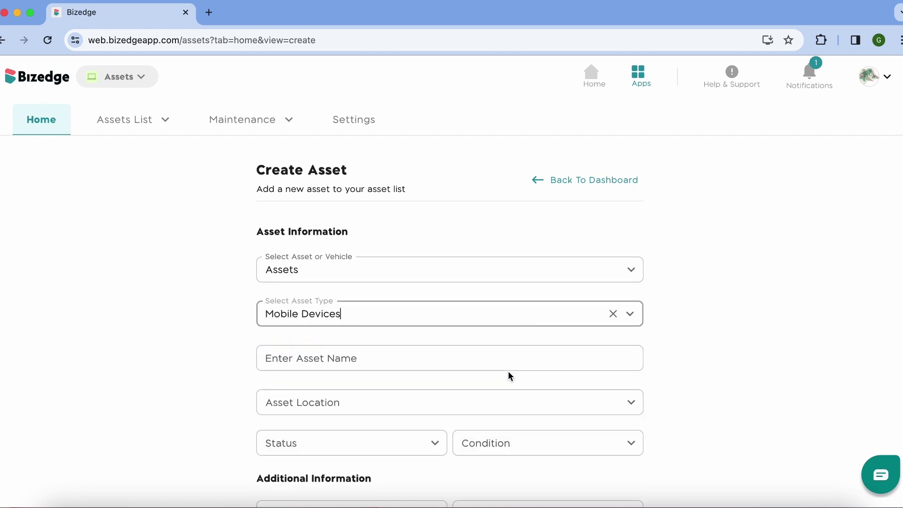
{"action": "left_click", "coordinate": [442, 367]}
{"action": "left_click", "coordinate": [382, 217]}
{"action": "type", "text": "Iphone 12"}
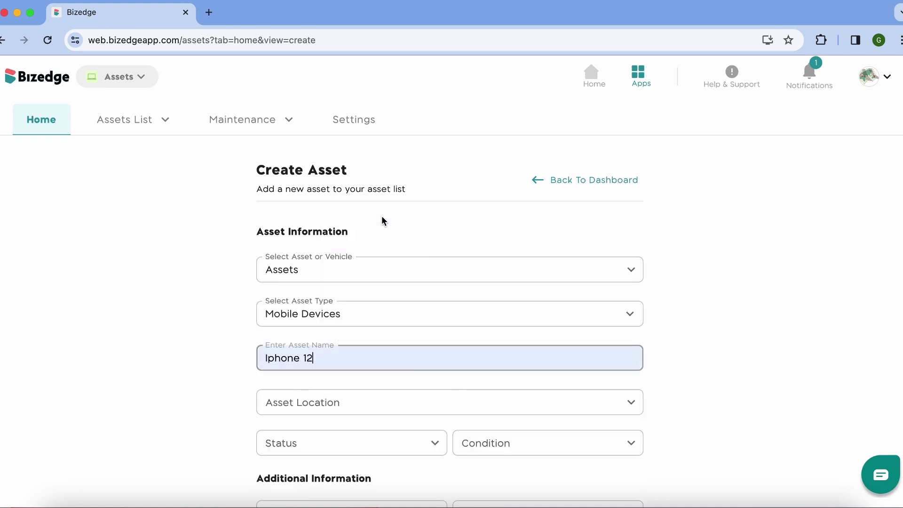
Step: Set the asset location to Ikeja, status Assigned and condition Used
{"action": "left_click", "coordinate": [425, 402]}
{"action": "left_click", "coordinate": [384, 323]}
{"action": "left_click", "coordinate": [440, 441]}
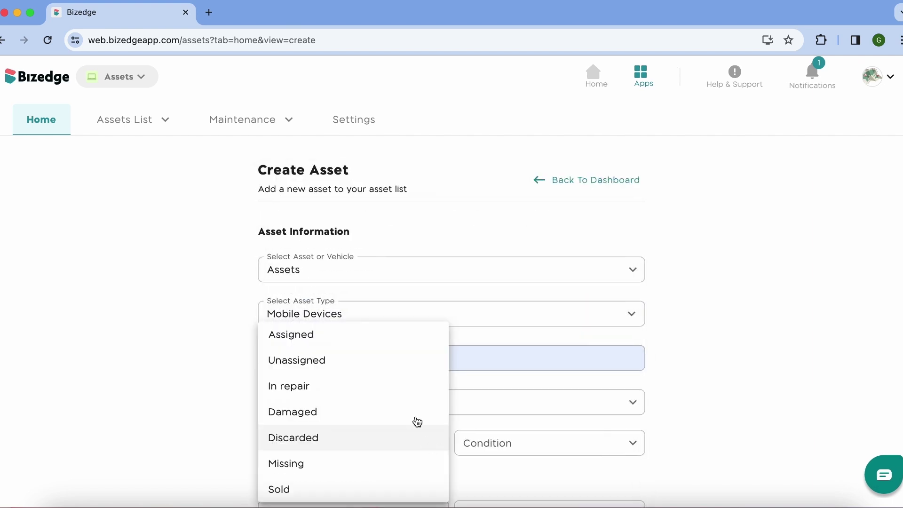
{"action": "left_click", "coordinate": [383, 343]}
{"action": "left_click", "coordinate": [499, 442]}
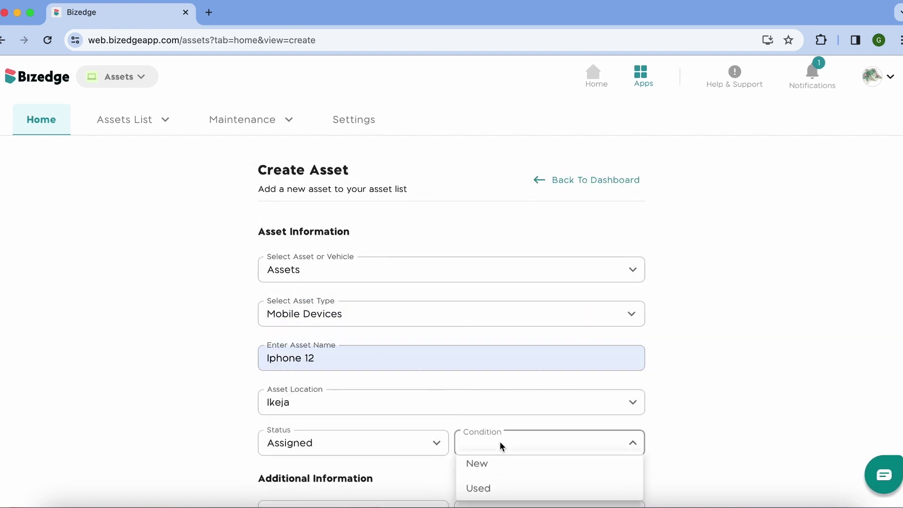
{"action": "left_click", "coordinate": [506, 484]}
Step: Set brand Apple, model Iphone 12 and colour Black
{"action": "scroll", "coordinate": [507, 483], "scroll_direction": "down", "scroll_amount": 1}
{"action": "scroll", "coordinate": [505, 479], "scroll_direction": "down", "scroll_amount": 3}
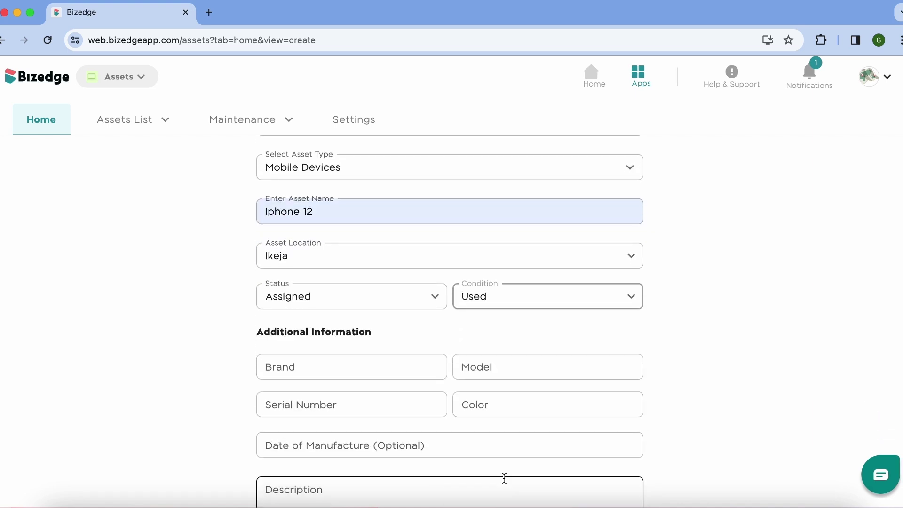
{"action": "scroll", "coordinate": [502, 478], "scroll_direction": "down", "scroll_amount": 2}
{"action": "left_click", "coordinate": [401, 312]}
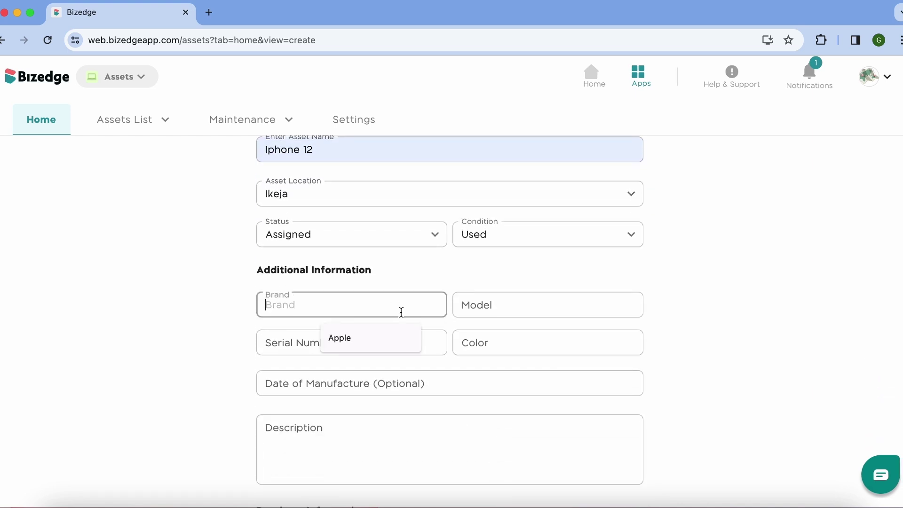
{"action": "left_click", "coordinate": [402, 347]}
{"action": "left_click", "coordinate": [522, 306]}
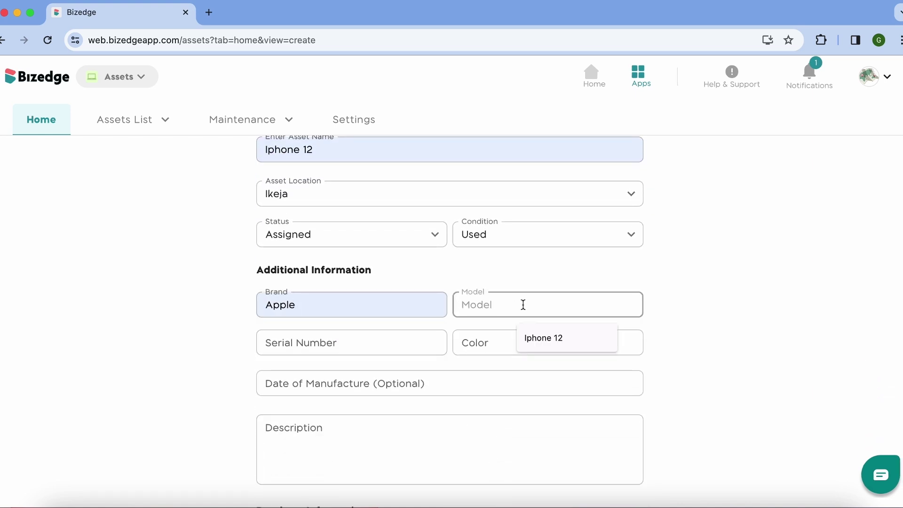
{"action": "left_click", "coordinate": [546, 335]}
{"action": "left_click", "coordinate": [507, 346]}
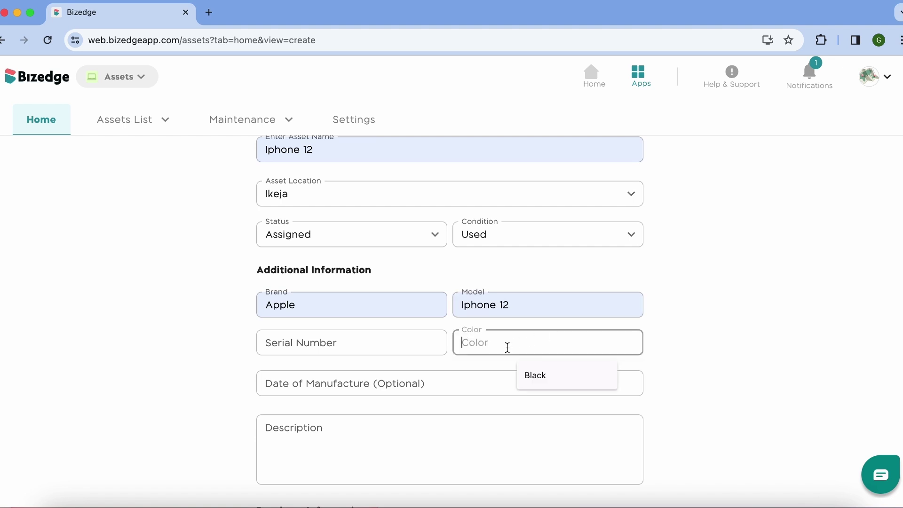
{"action": "left_click", "coordinate": [530, 376]}
Step: Pass the serial number, manufacture date and description fields and reach the purchase date
{"action": "scroll", "coordinate": [529, 381], "scroll_direction": "down", "scroll_amount": 1}
{"action": "scroll", "coordinate": [529, 381], "scroll_direction": "down", "scroll_amount": 3}
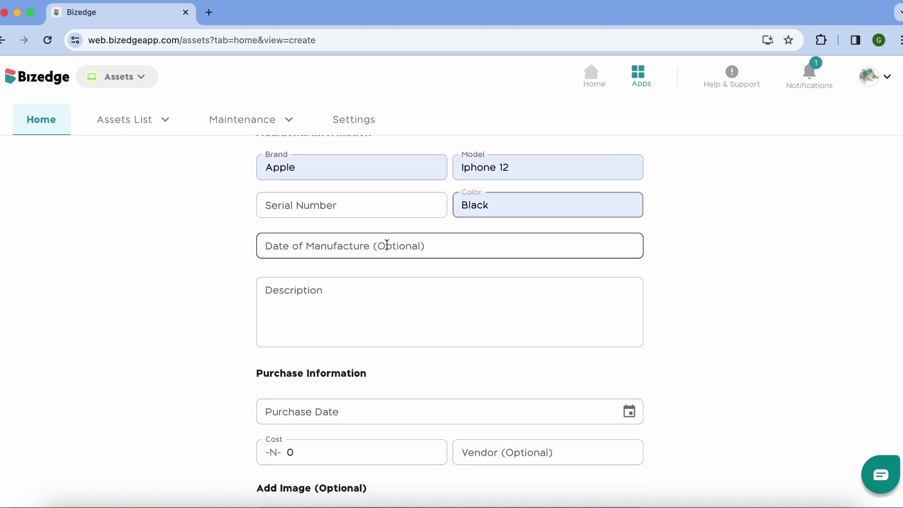
{"action": "left_click", "coordinate": [395, 216]}
{"action": "left_click", "coordinate": [422, 248]}
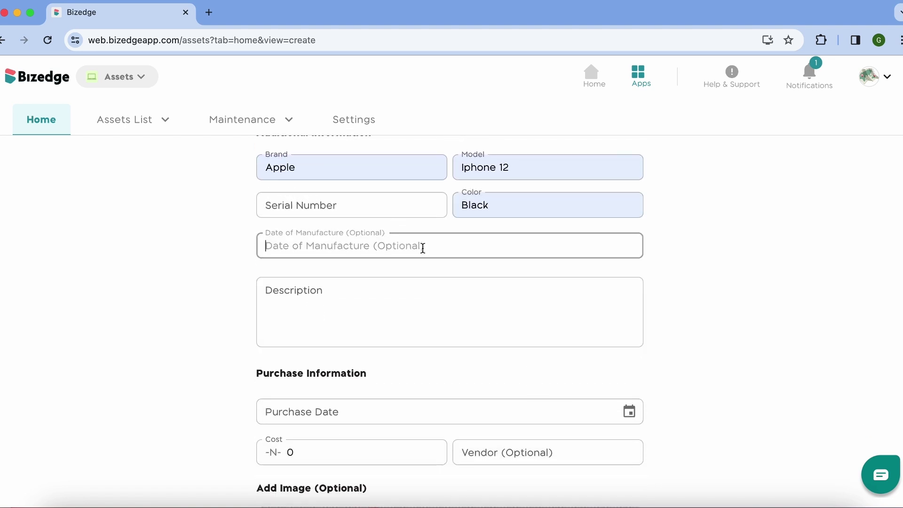
{"action": "left_click", "coordinate": [428, 287]}
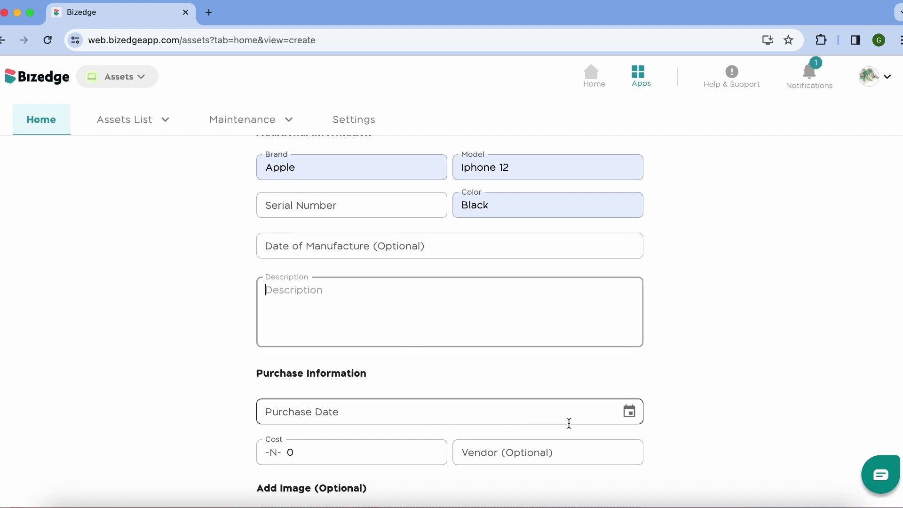
{"action": "left_click", "coordinate": [630, 412]}
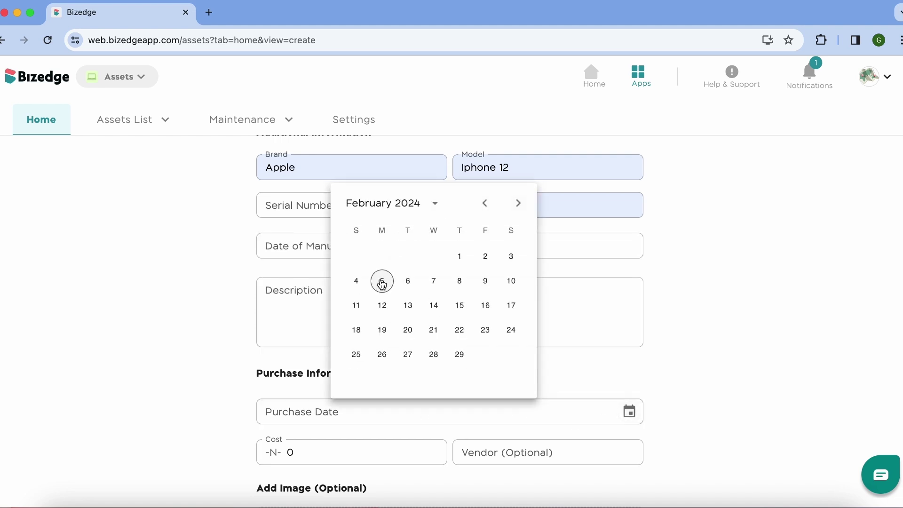
Step: Set the purchase date to 02/05/2024 and the cost to 4650000
{"action": "left_click", "coordinate": [382, 282]}
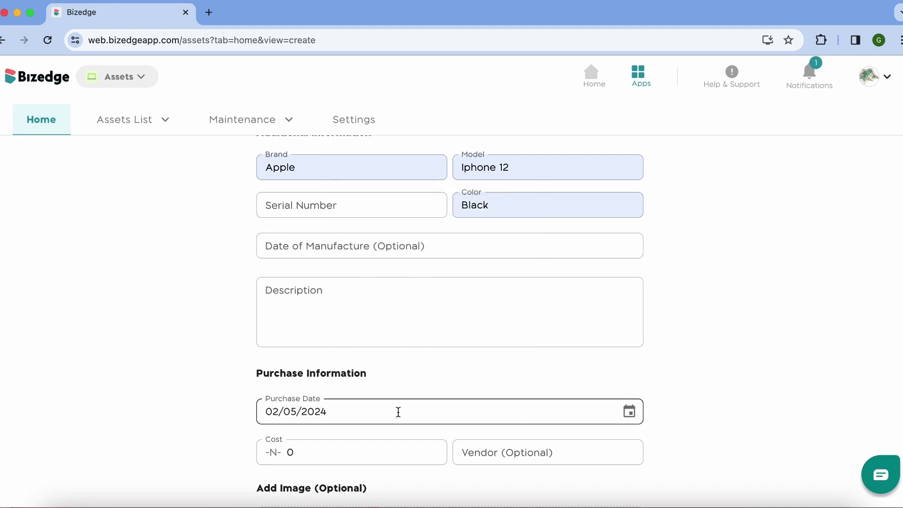
{"action": "left_click", "coordinate": [299, 455]}
{"action": "type", "text": "4650000"}
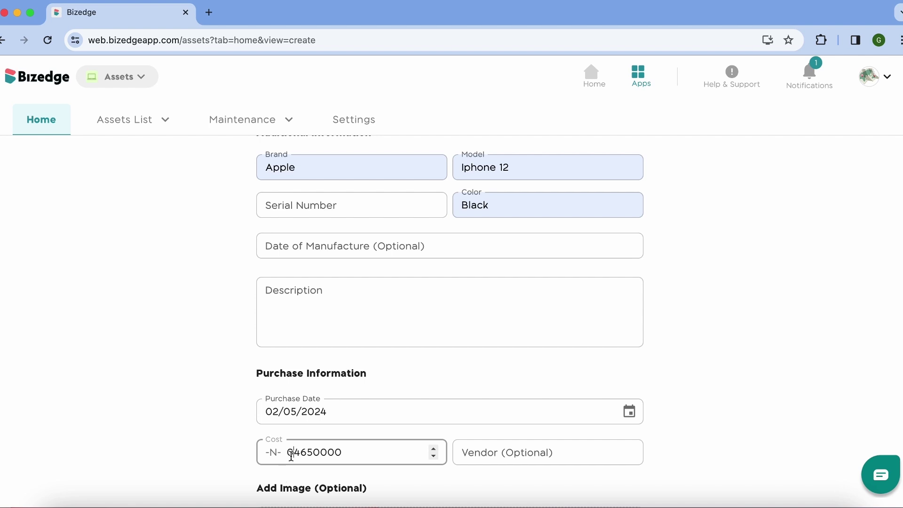
{"action": "key", "text": "BackSpace"}
Step: Attach the iPhone 12.jpeg image to the asset
{"action": "scroll", "coordinate": [502, 454], "scroll_direction": "down", "scroll_amount": 1}
{"action": "scroll", "coordinate": [503, 456], "scroll_direction": "down", "scroll_amount": 3}
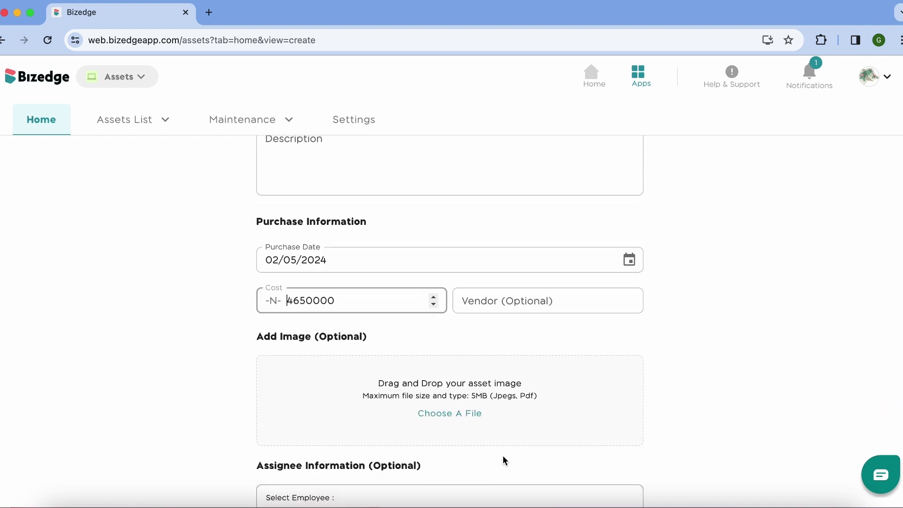
{"action": "left_click", "coordinate": [463, 416]}
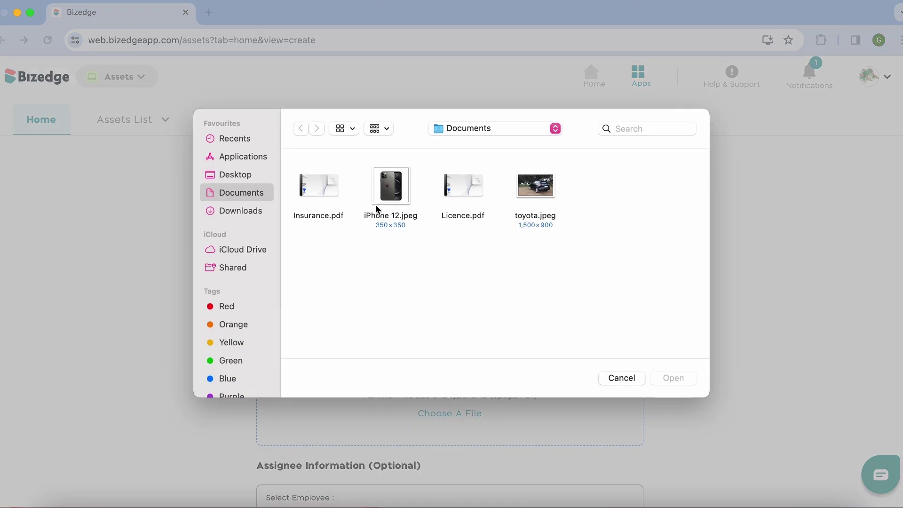
{"action": "left_click", "coordinate": [378, 210]}
{"action": "left_click", "coordinate": [667, 379]}
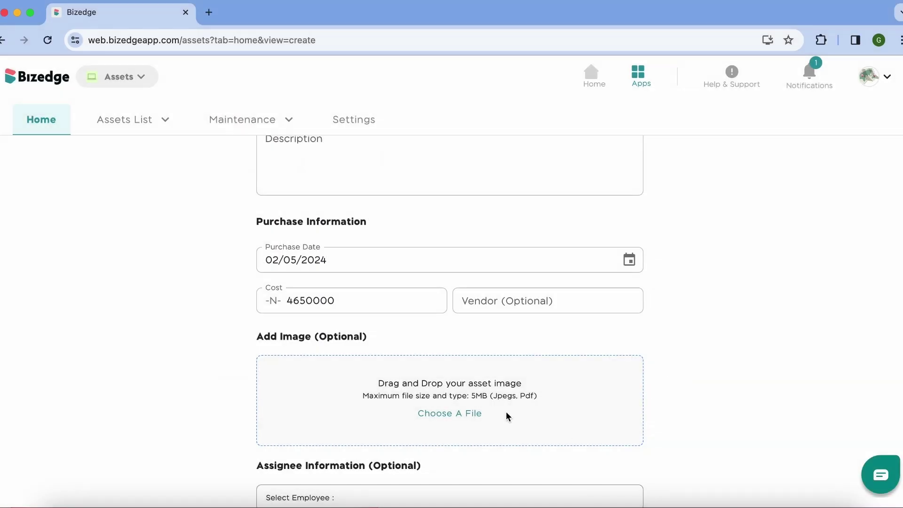
Step: Assign the iPhone to an employee with assigned date 02/05/2024
{"action": "scroll", "coordinate": [506, 412], "scroll_direction": "down", "scroll_amount": 2}
{"action": "left_click", "coordinate": [593, 376]}
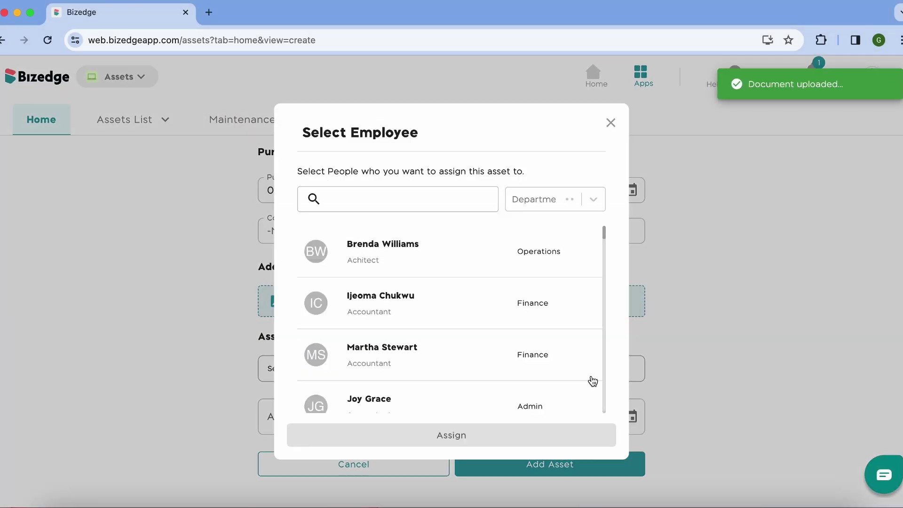
{"action": "left_click", "coordinate": [478, 319]}
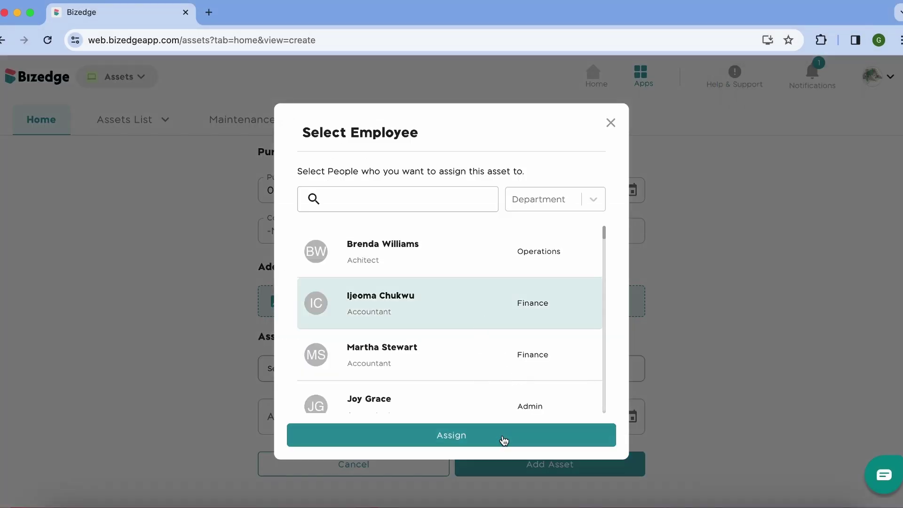
{"action": "left_click", "coordinate": [709, 365]}
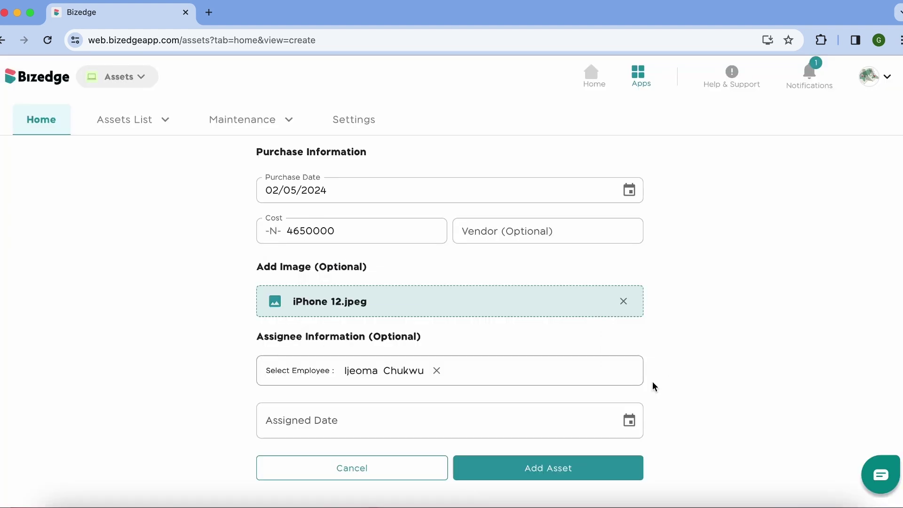
{"action": "left_click", "coordinate": [585, 428]}
{"action": "left_click", "coordinate": [376, 286]}
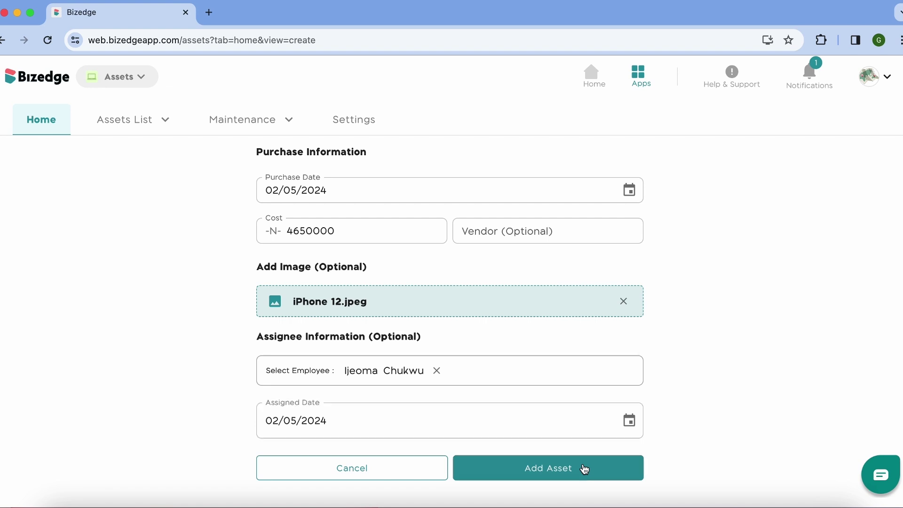
{"action": "scroll", "coordinate": [585, 469], "scroll_direction": "up", "scroll_amount": 10}
Step: Switch the record to a vehicle: Cars, Toyota, Corolla Cross
{"action": "left_click", "coordinate": [568, 252]}
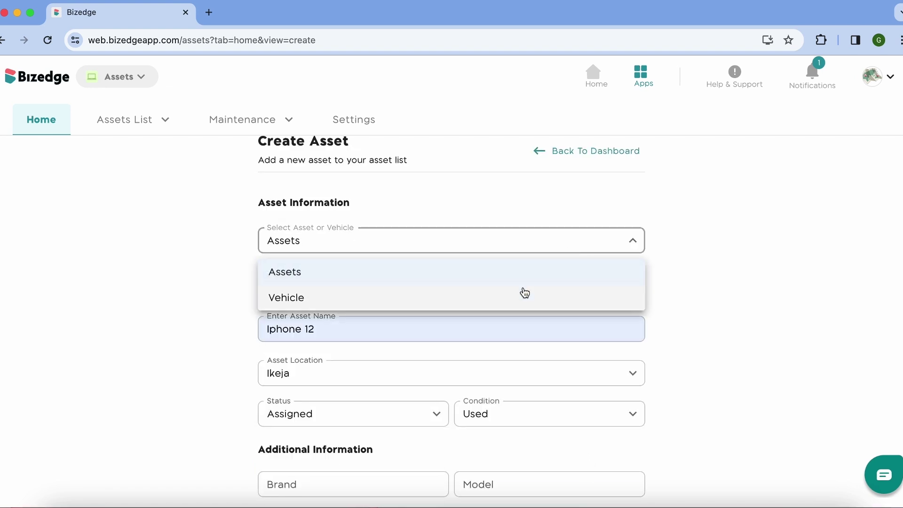
{"action": "left_click", "coordinate": [525, 298]}
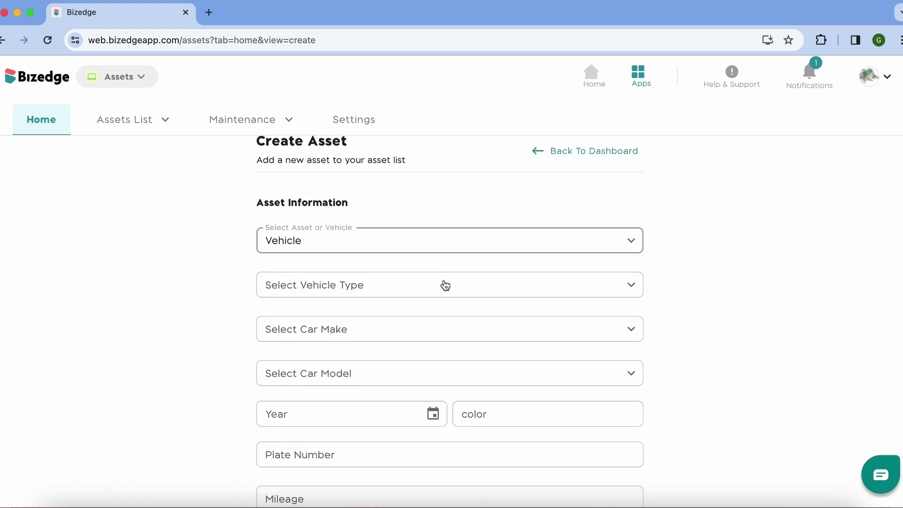
{"action": "left_click", "coordinate": [511, 287]}
{"action": "left_click", "coordinate": [450, 316]}
{"action": "left_click", "coordinate": [512, 333]}
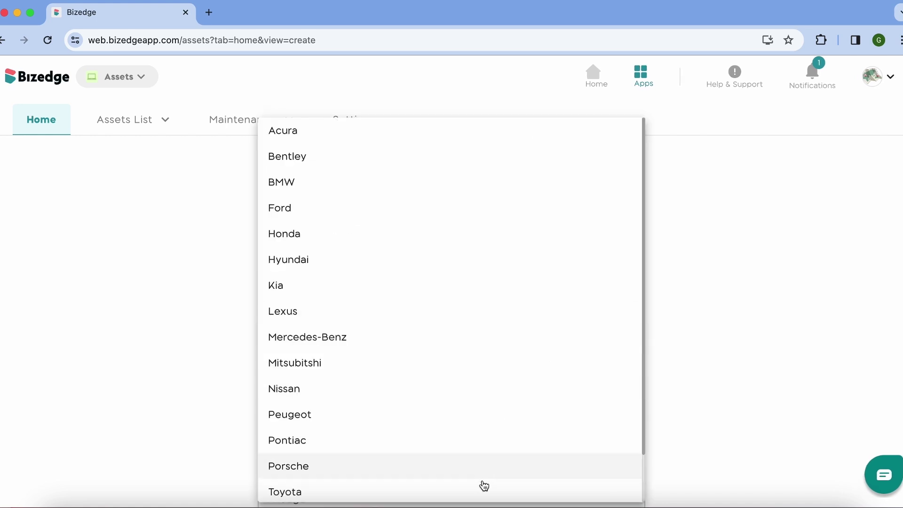
{"action": "left_click", "coordinate": [485, 489]}
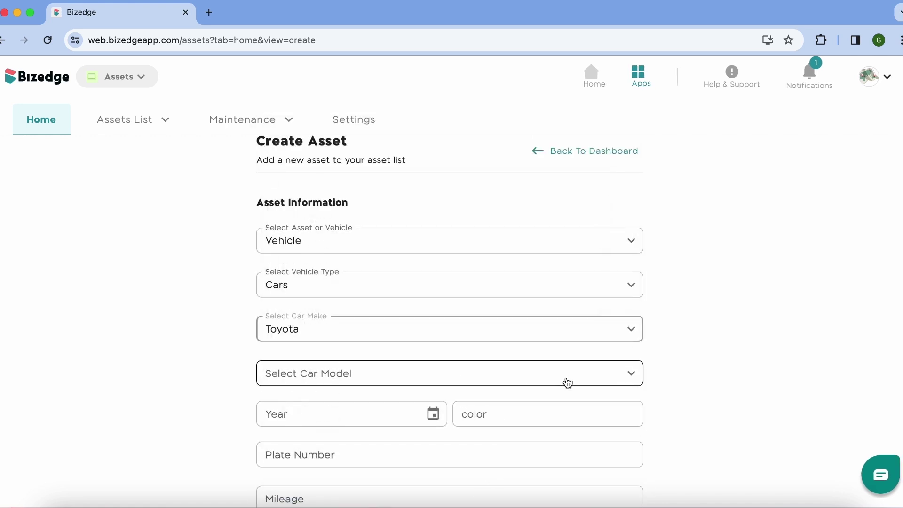
{"action": "left_click", "coordinate": [583, 382]}
{"action": "left_click", "coordinate": [470, 398]}
Step: Set the vehicle year to 2022 and colour to Black, then reach mileage
{"action": "scroll", "coordinate": [468, 397], "scroll_direction": "down", "scroll_amount": 3}
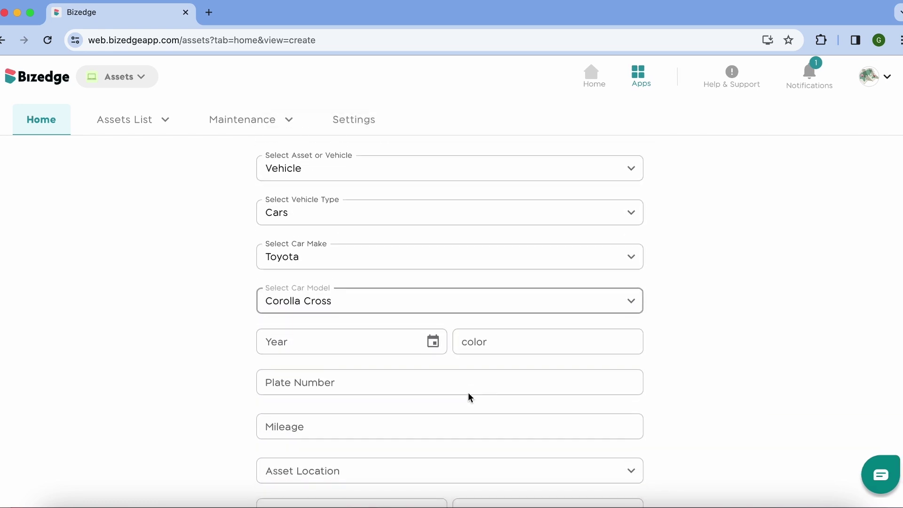
{"action": "left_click", "coordinate": [432, 331]}
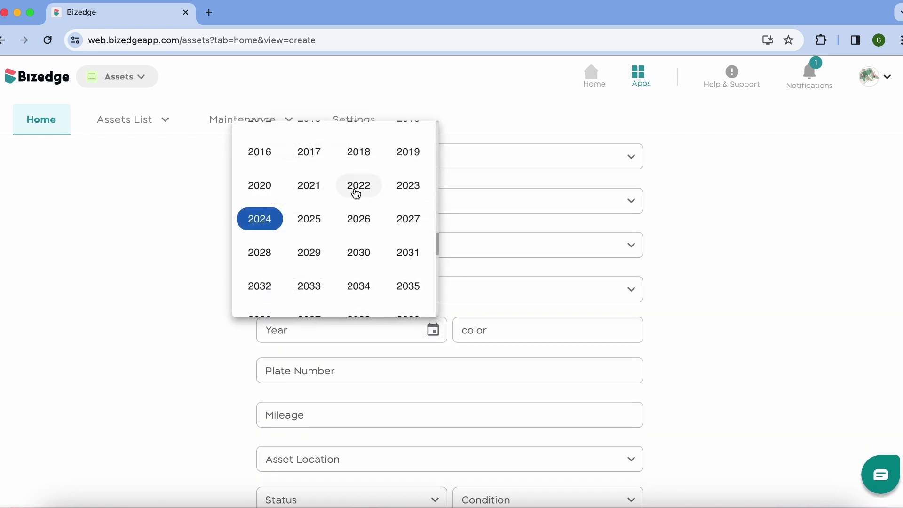
{"action": "left_click", "coordinate": [358, 189]}
{"action": "left_click", "coordinate": [500, 324]}
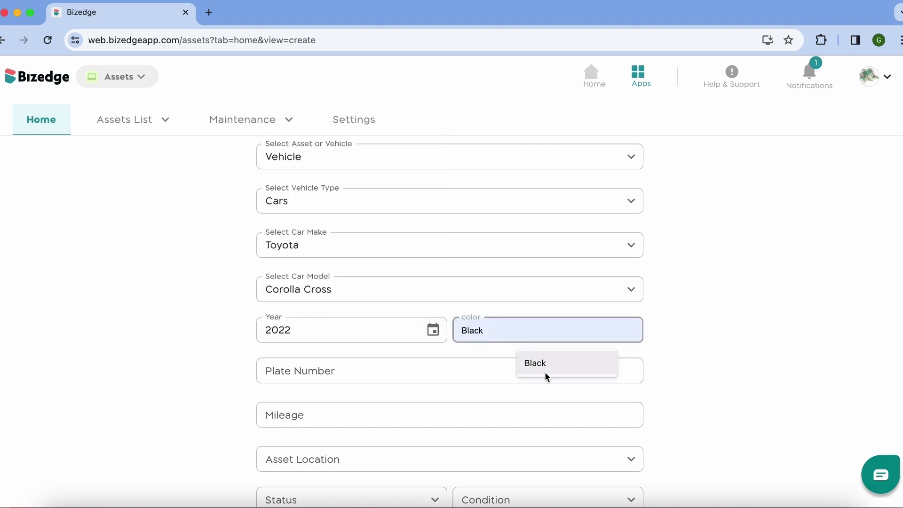
{"action": "left_click", "coordinate": [544, 372]}
{"action": "left_click", "coordinate": [417, 421]}
Step: Set the car's location to Ikeja, status Assigned and condition Used
{"action": "scroll", "coordinate": [419, 426], "scroll_direction": "down", "scroll_amount": 3}
{"action": "left_click", "coordinate": [448, 394]}
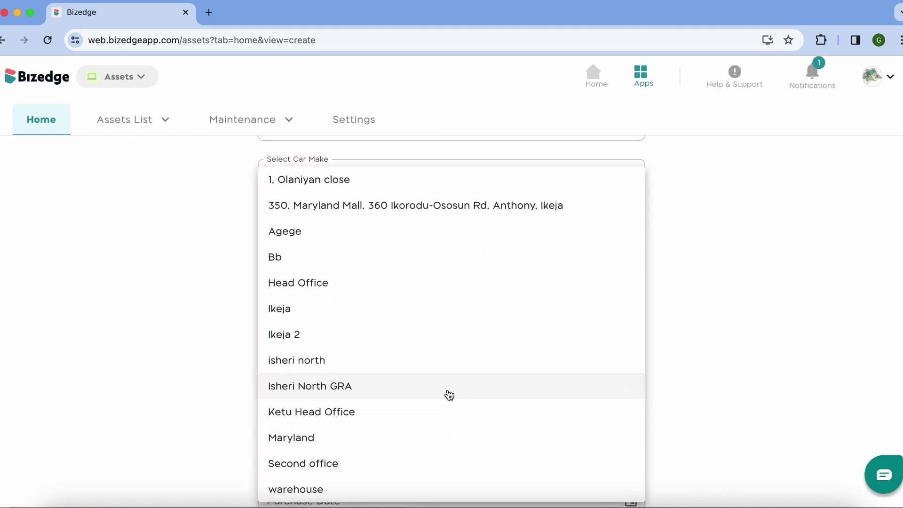
{"action": "left_click", "coordinate": [370, 319]}
{"action": "left_click", "coordinate": [389, 420]}
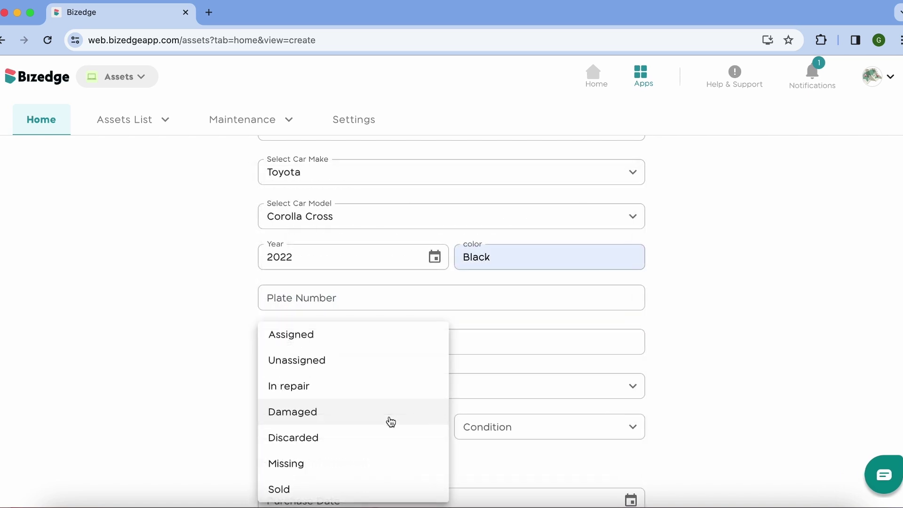
{"action": "left_click", "coordinate": [343, 346]}
{"action": "left_click", "coordinate": [486, 427]}
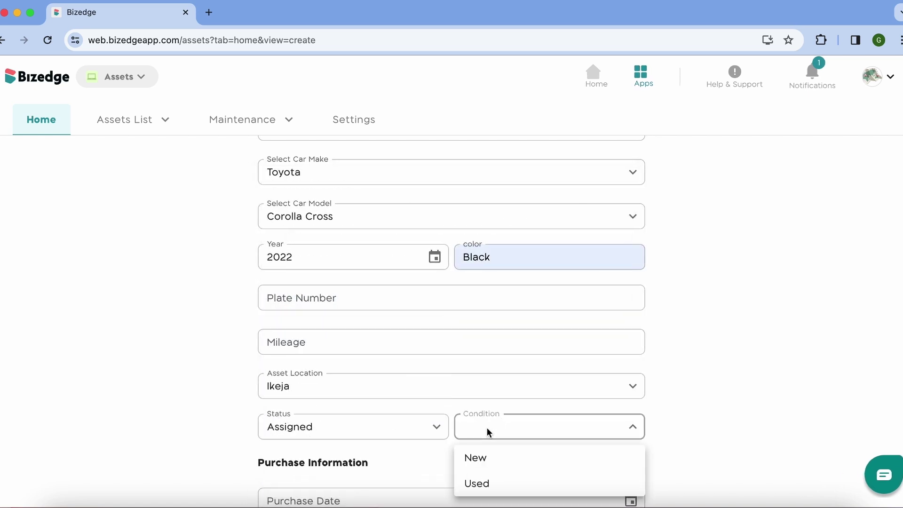
{"action": "left_click", "coordinate": [508, 479]}
Step: Set the car's purchase date to 01/29/2024 and cost to 3500000
{"action": "scroll", "coordinate": [510, 479], "scroll_direction": "down", "scroll_amount": 3}
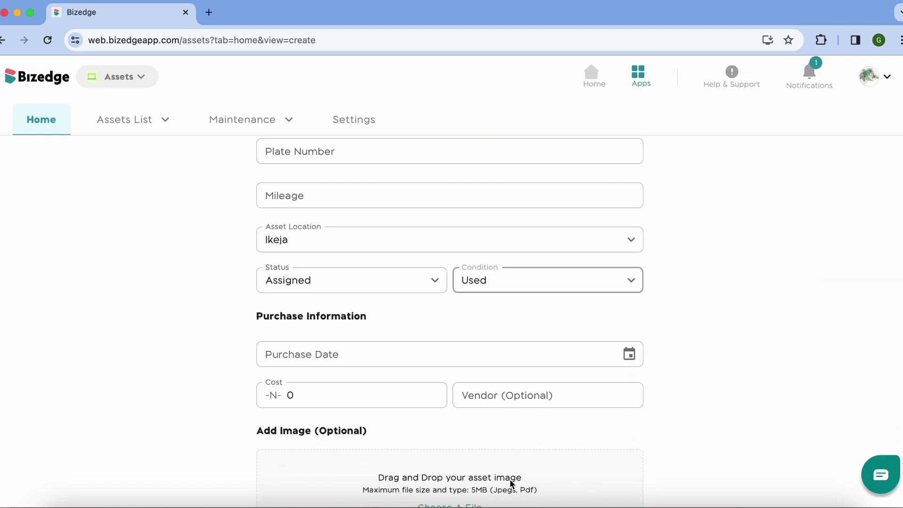
{"action": "left_click", "coordinate": [632, 341]}
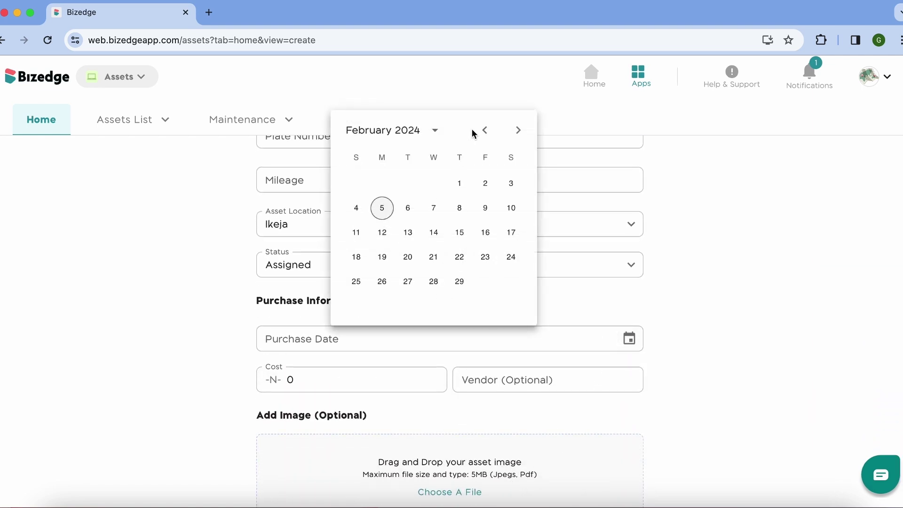
{"action": "left_click", "coordinate": [478, 133]}
{"action": "left_click", "coordinate": [381, 285]}
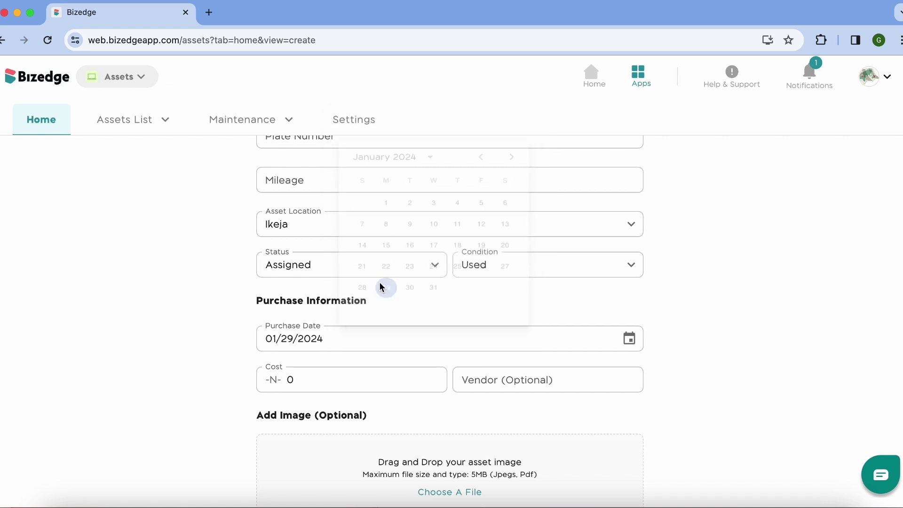
{"action": "left_click", "coordinate": [385, 379]}
{"action": "type", "text": "3500000"}
{"action": "left_click", "coordinate": [520, 380]}
Step: Upload the toyota.jpeg photo for the car
{"action": "scroll", "coordinate": [520, 377], "scroll_direction": "down", "scroll_amount": 3}
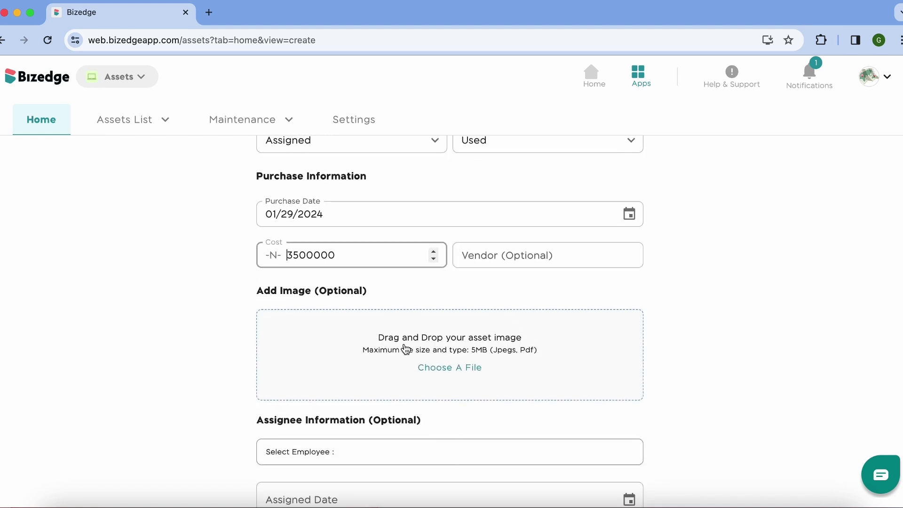
{"action": "left_click", "coordinate": [433, 369]}
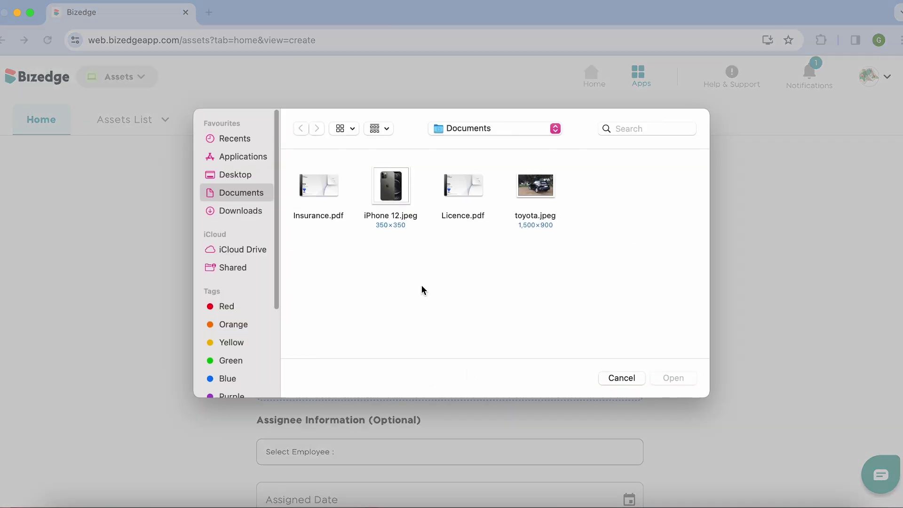
{"action": "left_click", "coordinate": [528, 185]}
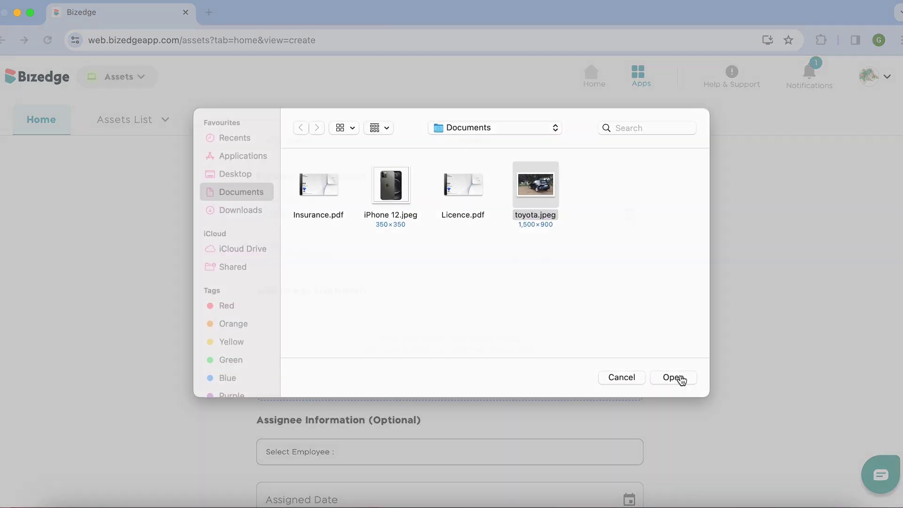
{"action": "left_click", "coordinate": [680, 376]}
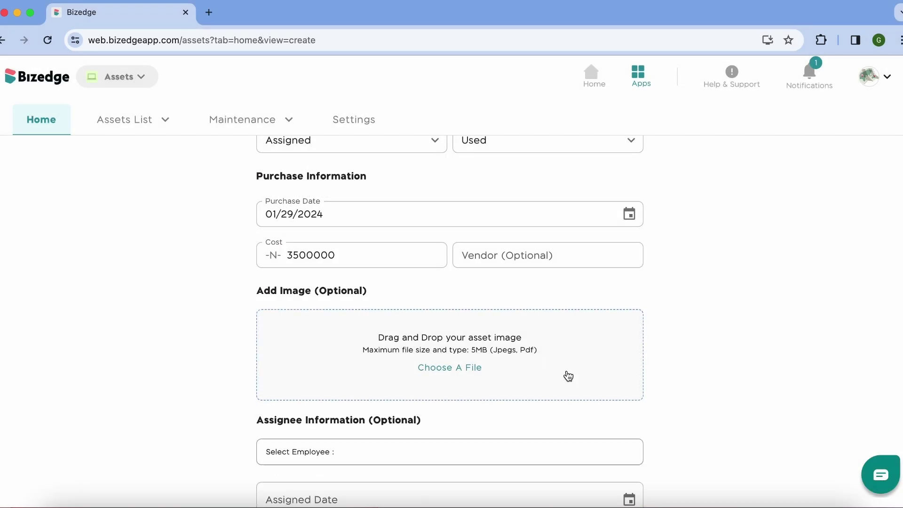
Step: Assign the car to the Finance accountant and reach the assigned date
{"action": "scroll", "coordinate": [567, 375], "scroll_direction": "down", "scroll_amount": 1}
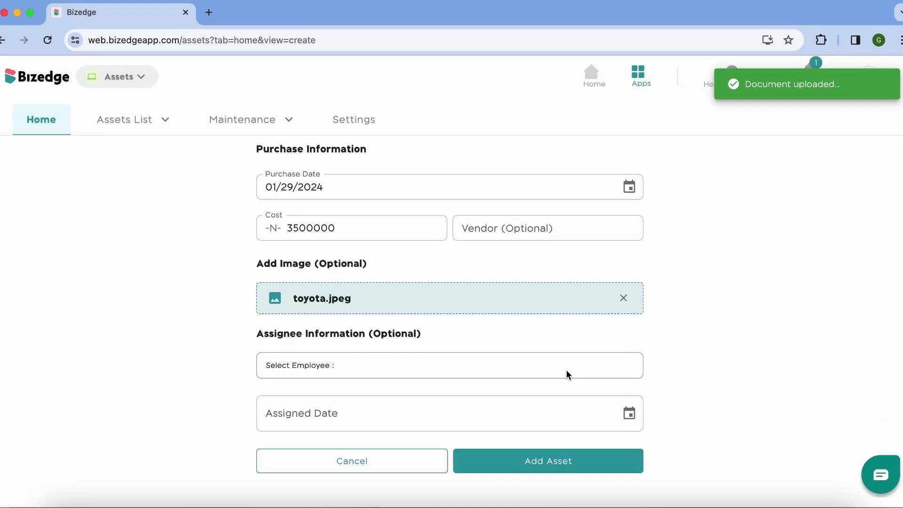
{"action": "left_click", "coordinate": [370, 382]}
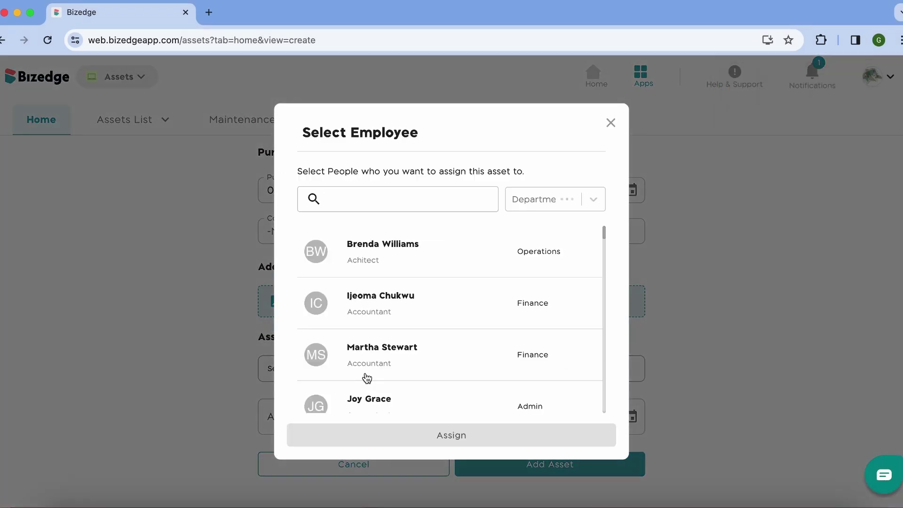
{"action": "left_click", "coordinate": [413, 351]}
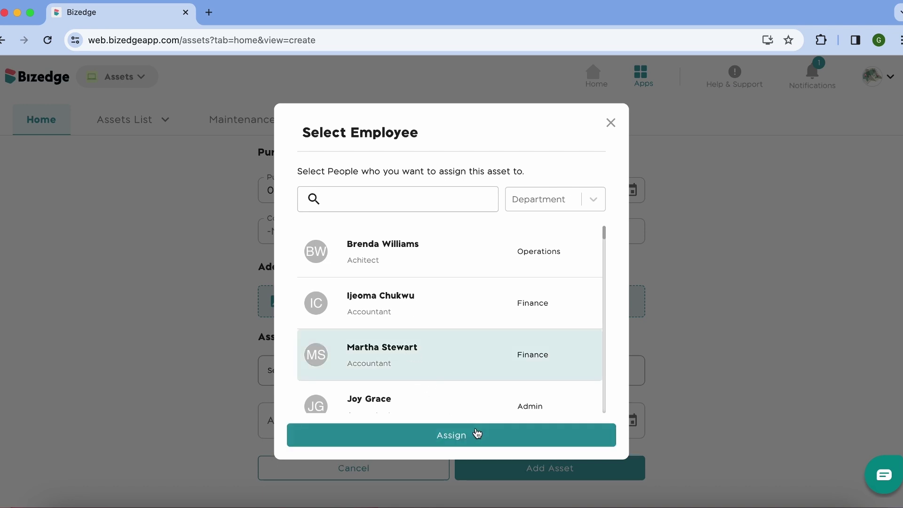
{"action": "left_click", "coordinate": [676, 381]}
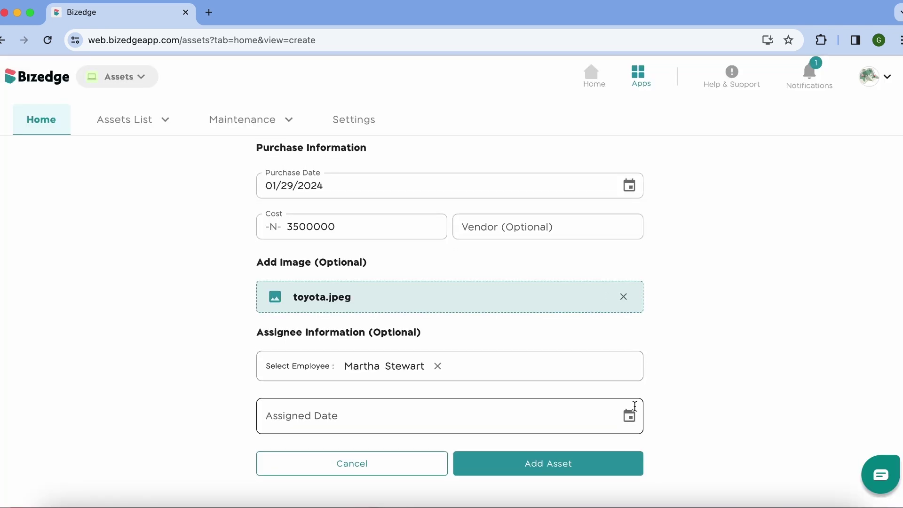
{"action": "left_click", "coordinate": [636, 428]}
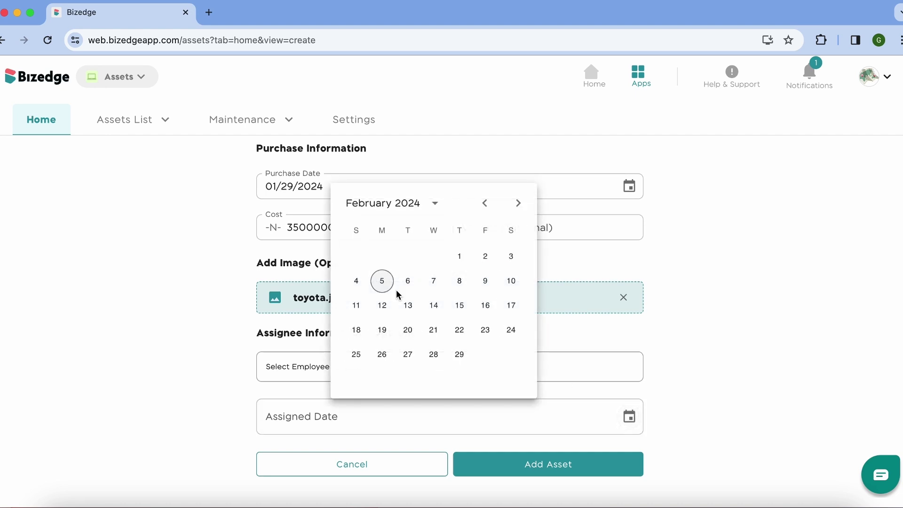
Step: Set the assigned date to 02/05/2024 and save the Toyota asset
{"action": "left_click", "coordinate": [385, 283]}
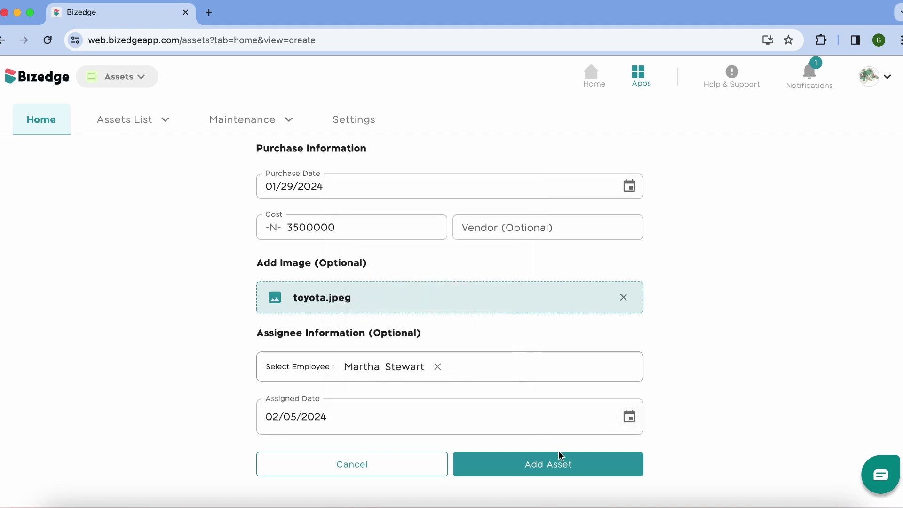
{"action": "left_click", "coordinate": [566, 466]}
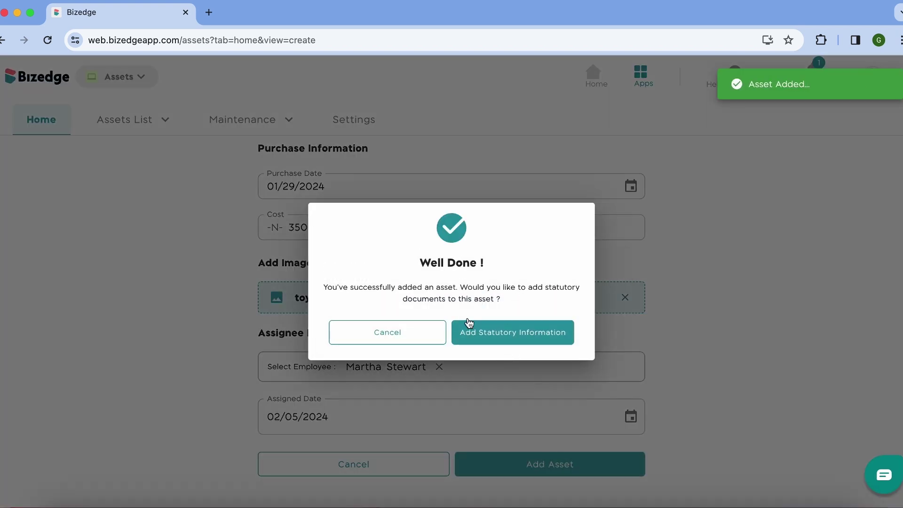
Step: Start a License statutory document issued 01/29/2024 for the car
{"action": "left_click", "coordinate": [508, 340]}
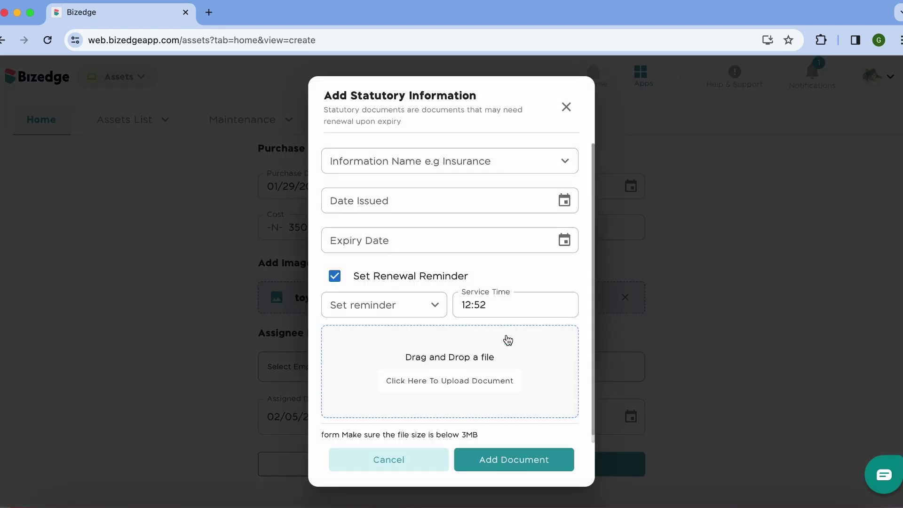
{"action": "left_click", "coordinate": [504, 166]}
{"action": "left_click", "coordinate": [451, 295]}
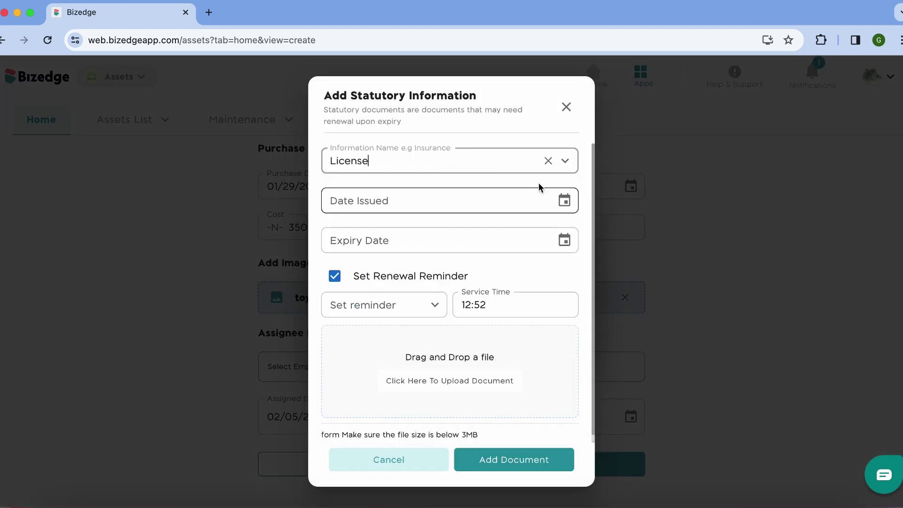
{"action": "left_click", "coordinate": [565, 200]}
{"action": "left_click", "coordinate": [485, 233]}
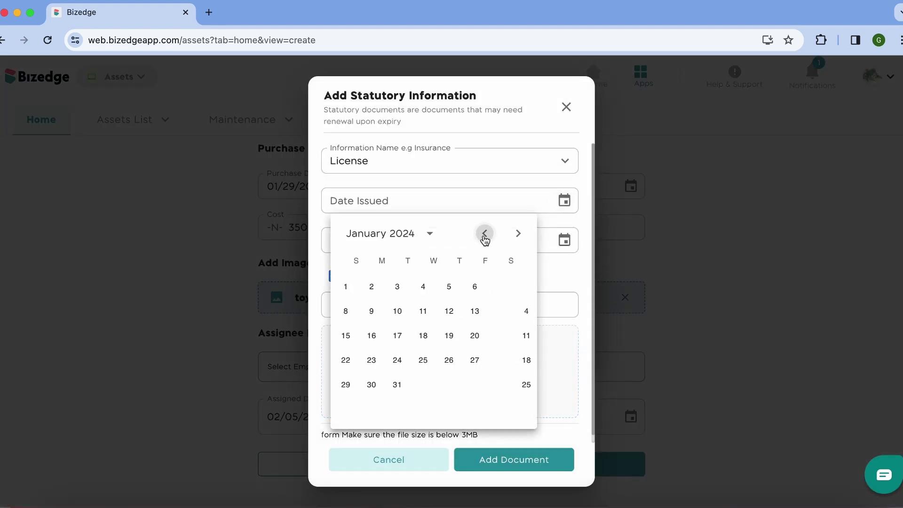
{"action": "left_click", "coordinate": [361, 384]}
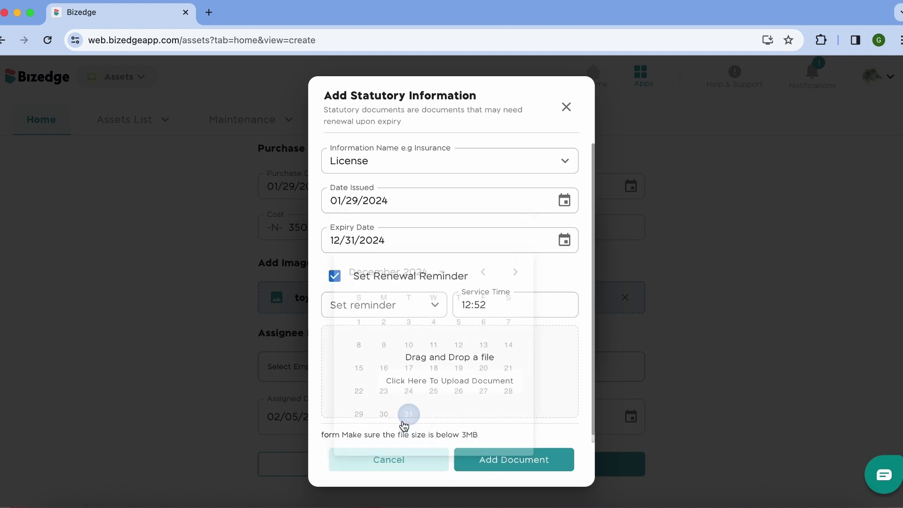
Step: Set a 1-day-before reminder, attach Licence.pdf and save the License document
{"action": "left_click", "coordinate": [444, 307]}
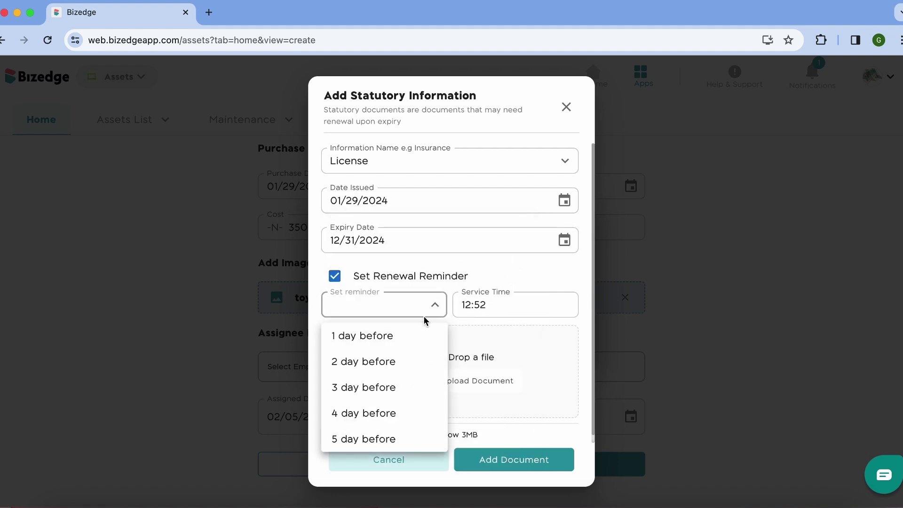
{"action": "left_click", "coordinate": [373, 344]}
{"action": "left_click", "coordinate": [435, 379]}
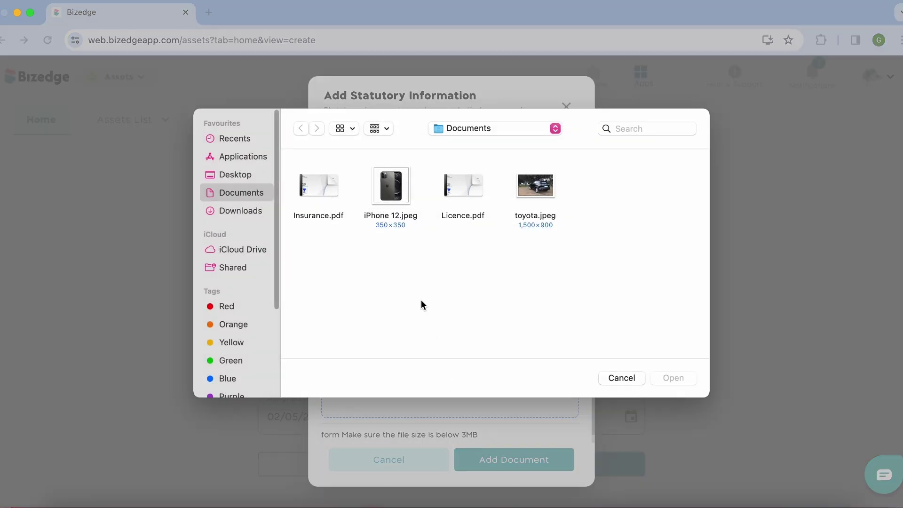
{"action": "mouse_move", "coordinate": [463, 187]}
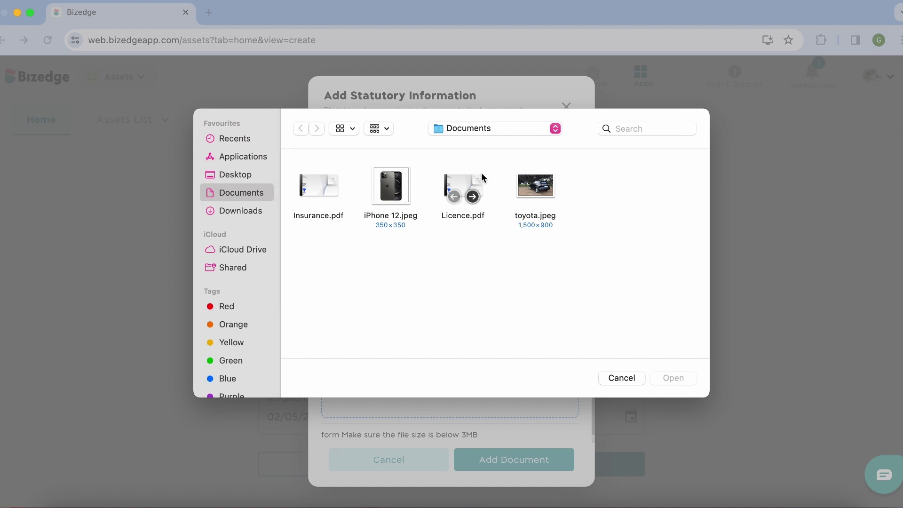
{"action": "left_click", "coordinate": [484, 180]}
{"action": "left_click", "coordinate": [672, 379]}
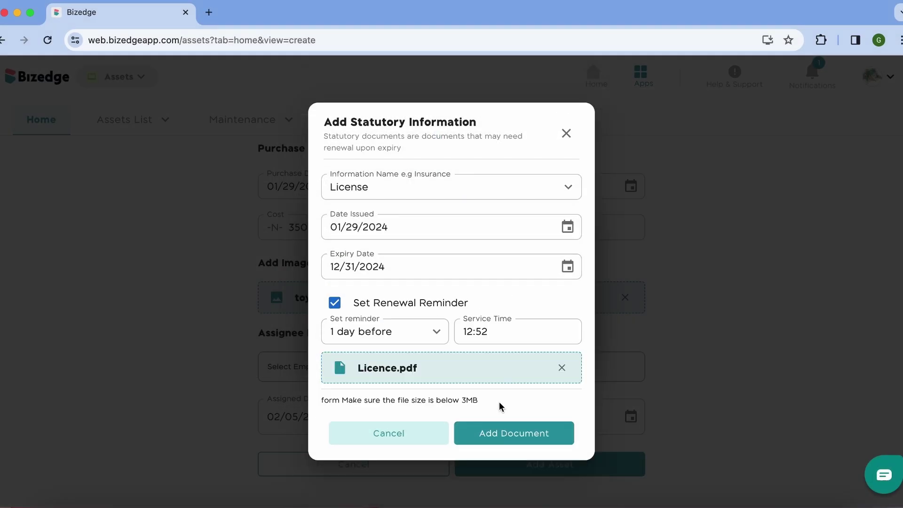
{"action": "left_click", "coordinate": [489, 438]}
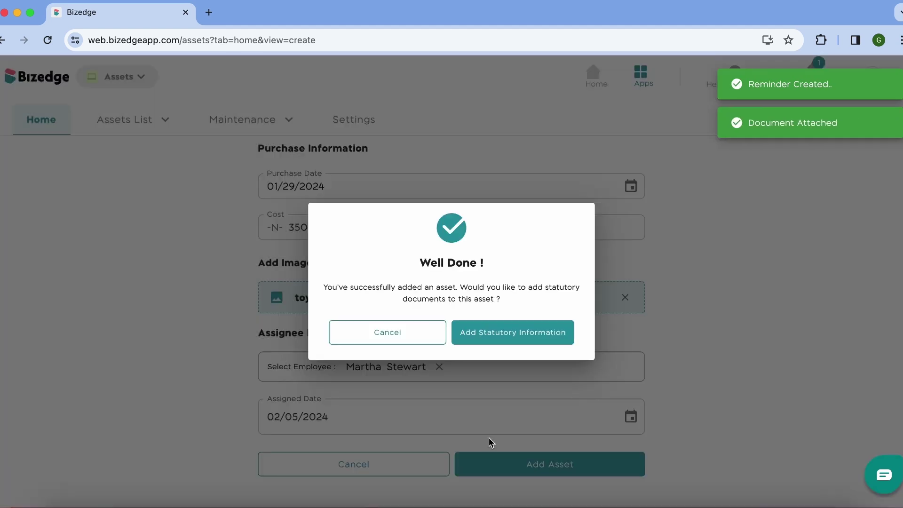
Step: Filter the asset list to vehicles and find Toyota Corolla Cross, asset 39, in Finance
{"action": "left_click", "coordinate": [399, 339]}
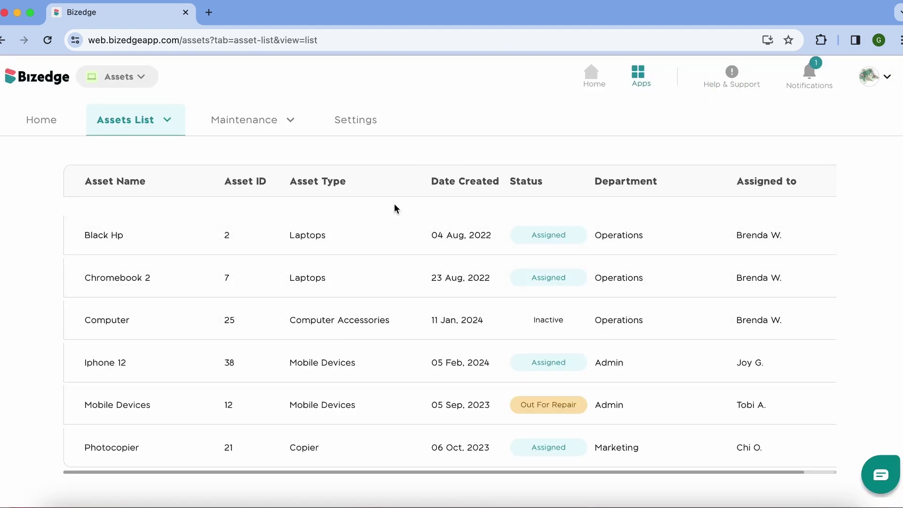
{"action": "scroll", "coordinate": [437, 219], "scroll_direction": "up", "scroll_amount": 2}
{"action": "scroll", "coordinate": [436, 218], "scroll_direction": "down", "scroll_amount": 2}
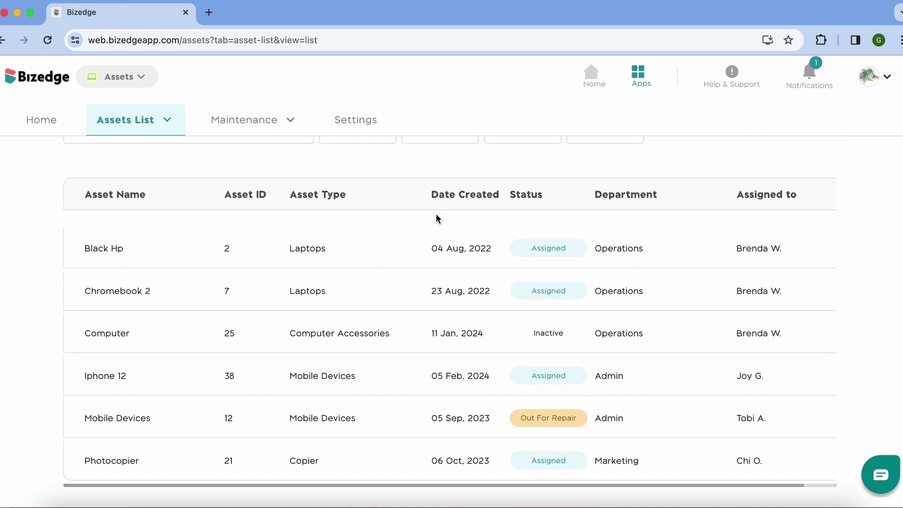
{"action": "scroll", "coordinate": [405, 216], "scroll_direction": "up", "scroll_amount": 2}
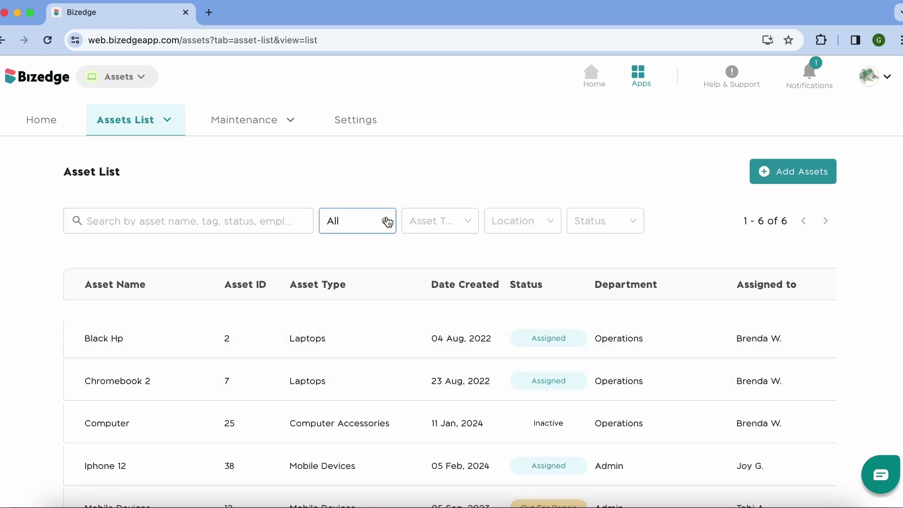
{"action": "left_click", "coordinate": [387, 222]}
{"action": "left_click", "coordinate": [387, 227]}
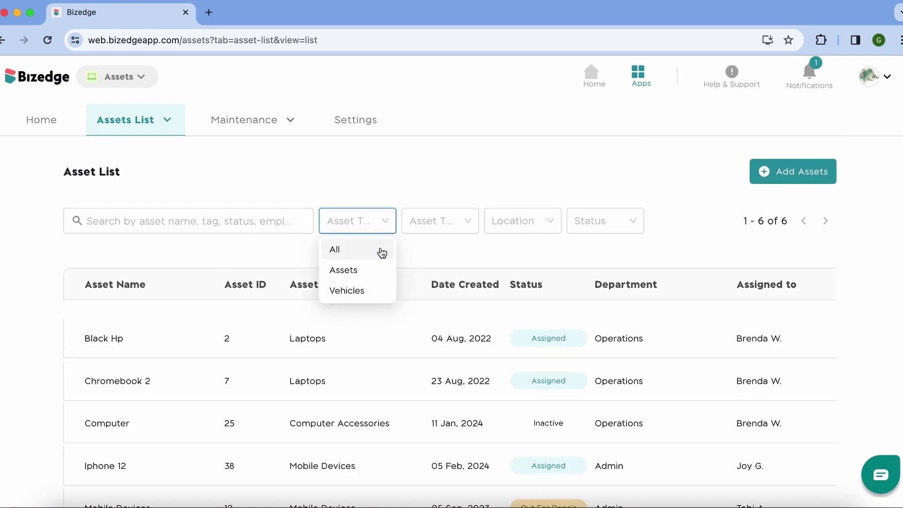
{"action": "left_click", "coordinate": [381, 295]}
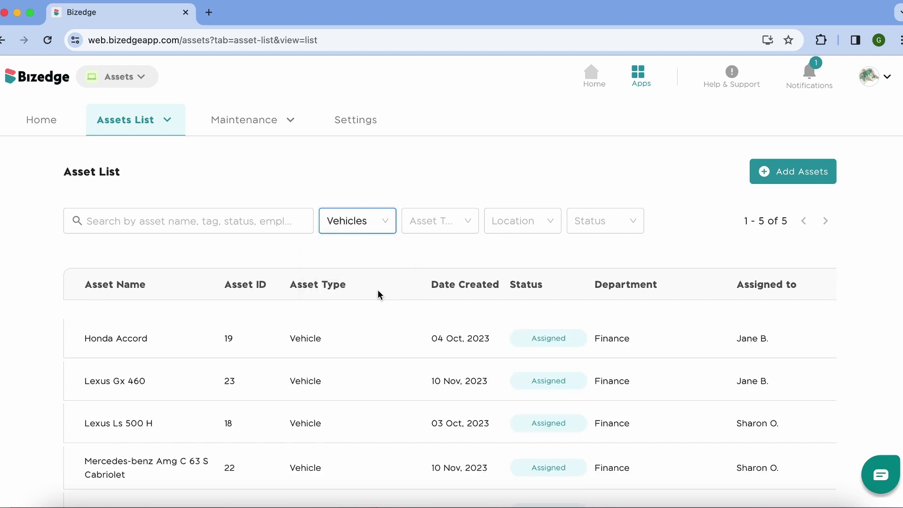
{"action": "scroll", "coordinate": [380, 296], "scroll_direction": "down", "scroll_amount": 2}
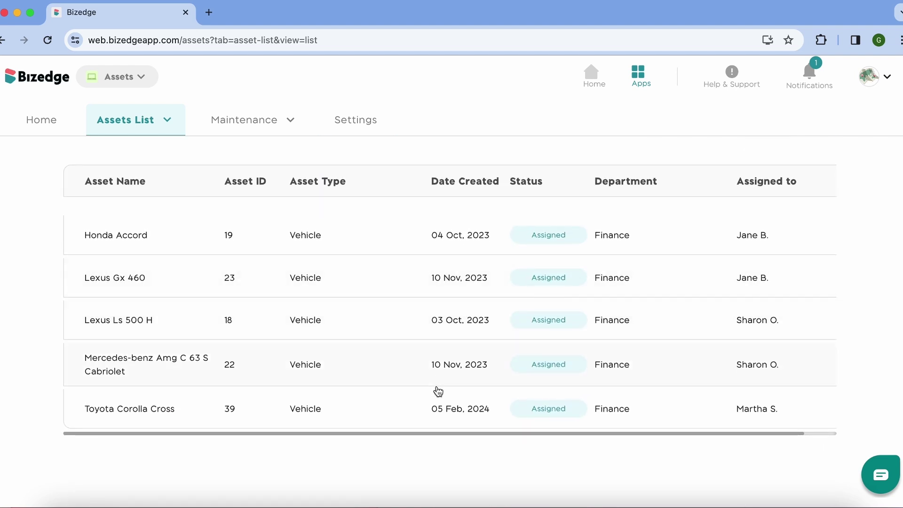
{"action": "scroll", "coordinate": [475, 409], "scroll_direction": "right", "scroll_amount": 2}
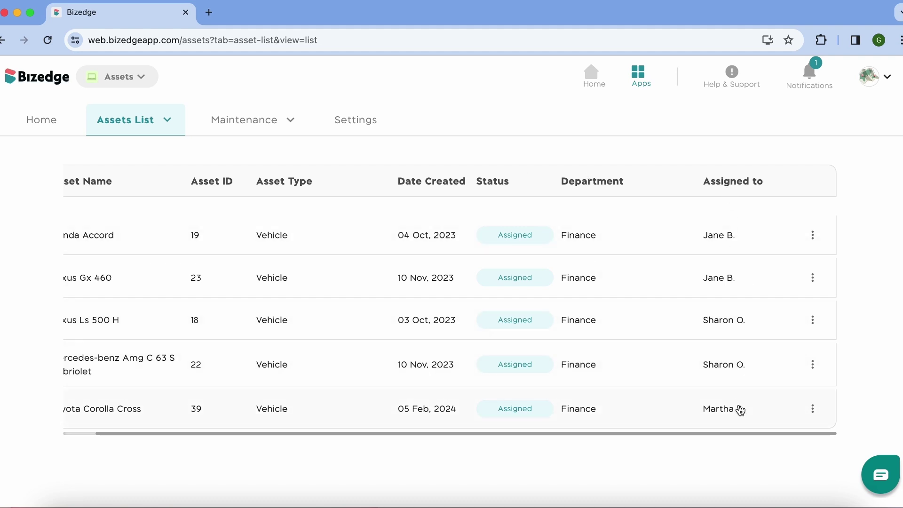
Step: View the Toyota Corolla Cross asset details and scroll to its empty Maintenance tab
{"action": "left_click", "coordinate": [813, 409]}
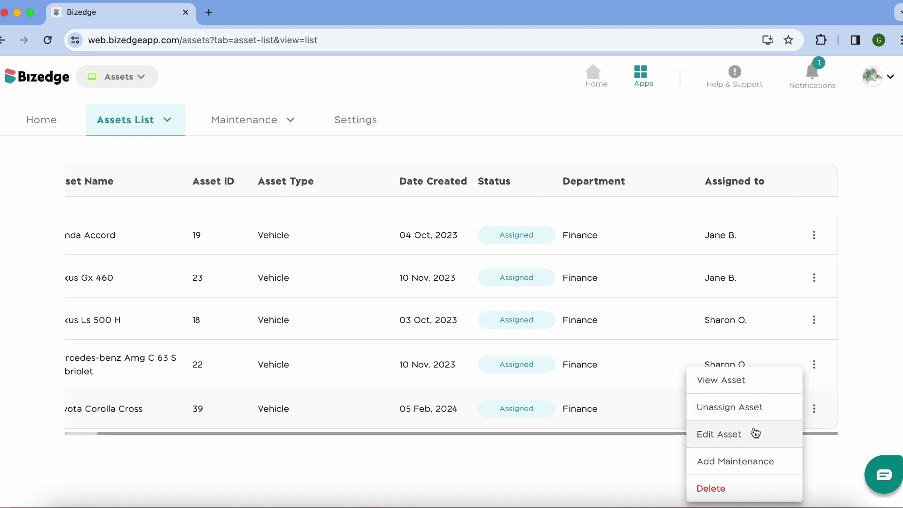
{"action": "left_click", "coordinate": [605, 408]}
{"action": "left_click", "coordinate": [619, 413]}
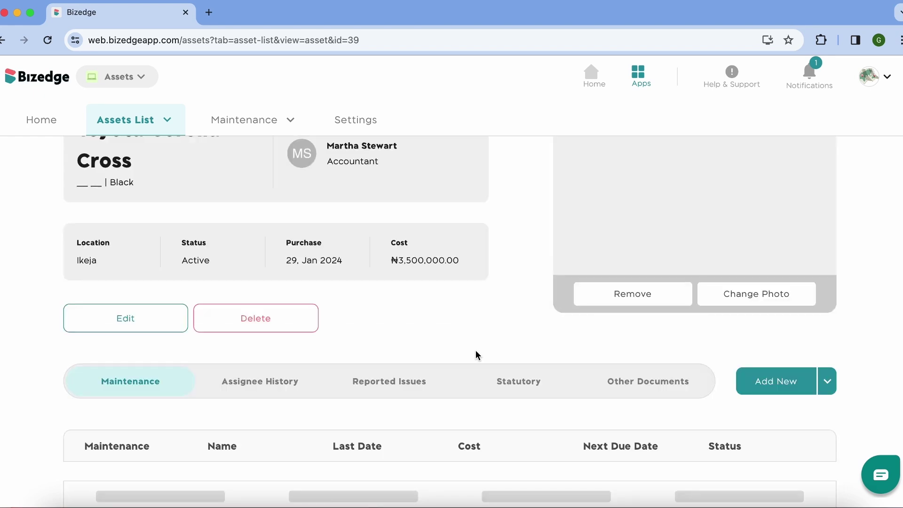
{"action": "scroll", "coordinate": [503, 299], "scroll_direction": "up", "scroll_amount": 3}
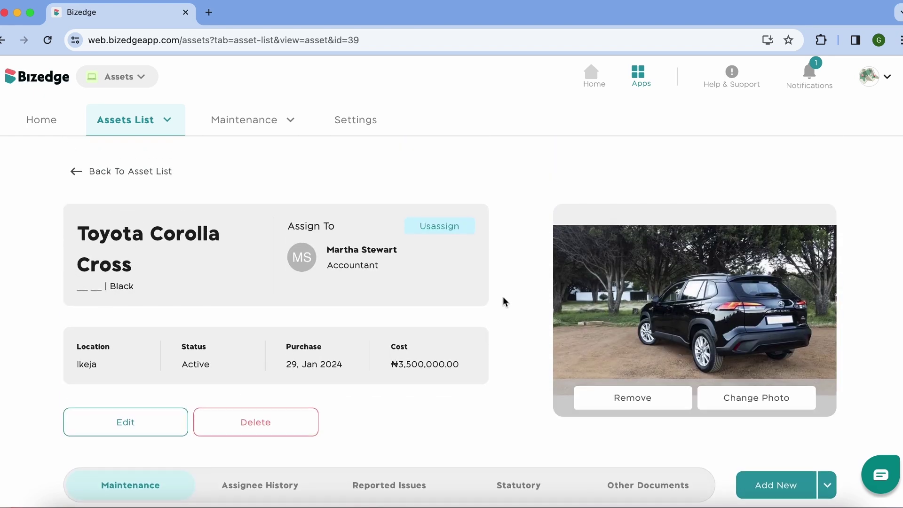
{"action": "scroll", "coordinate": [503, 301], "scroll_direction": "down", "scroll_amount": 3}
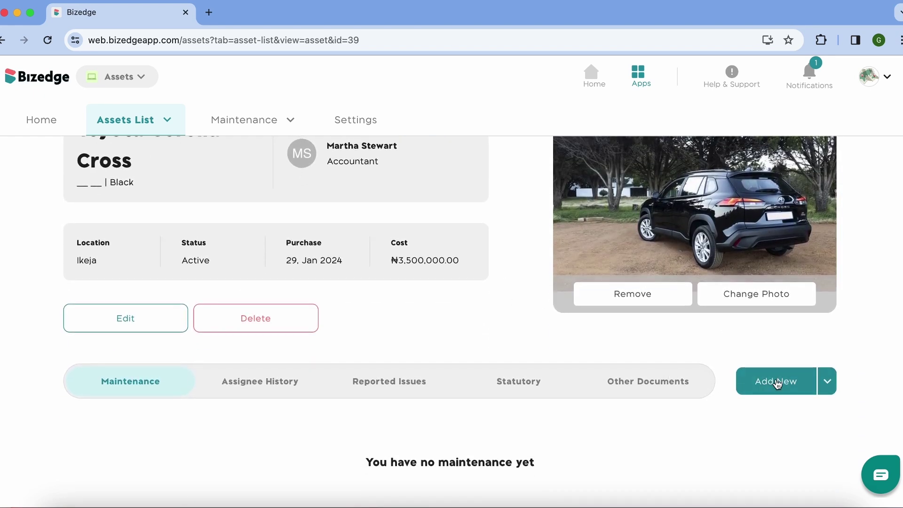
Step: Add maintenance with service date 02/05/2024, due 02/08/2024 and cost 20000
{"action": "left_click", "coordinate": [778, 385]}
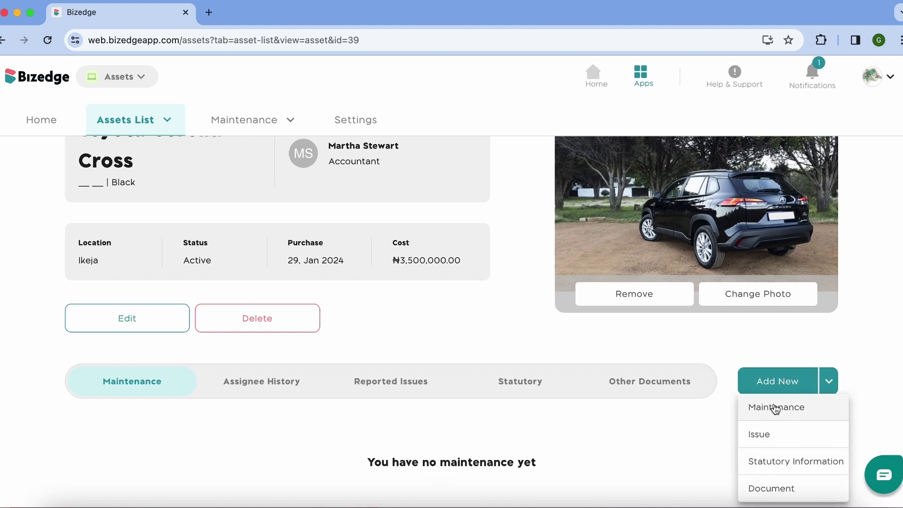
{"action": "left_click", "coordinate": [777, 407]}
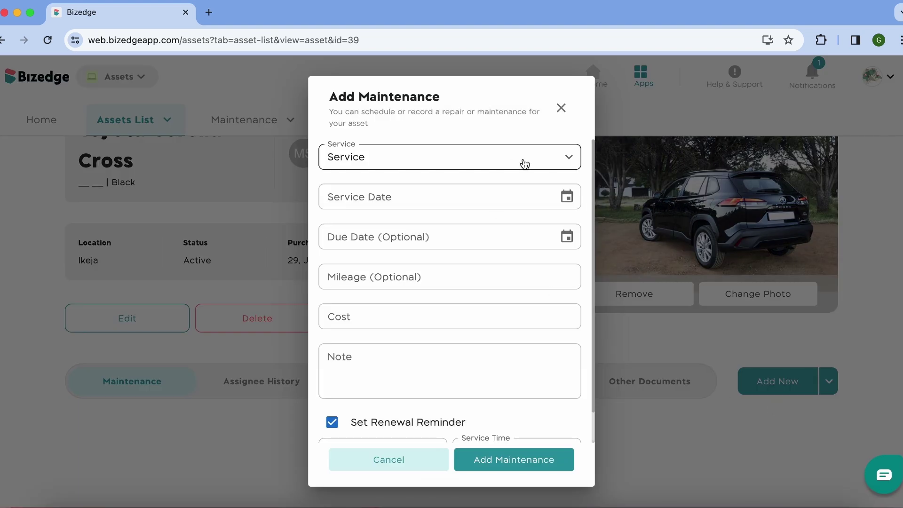
{"action": "left_click", "coordinate": [567, 197]}
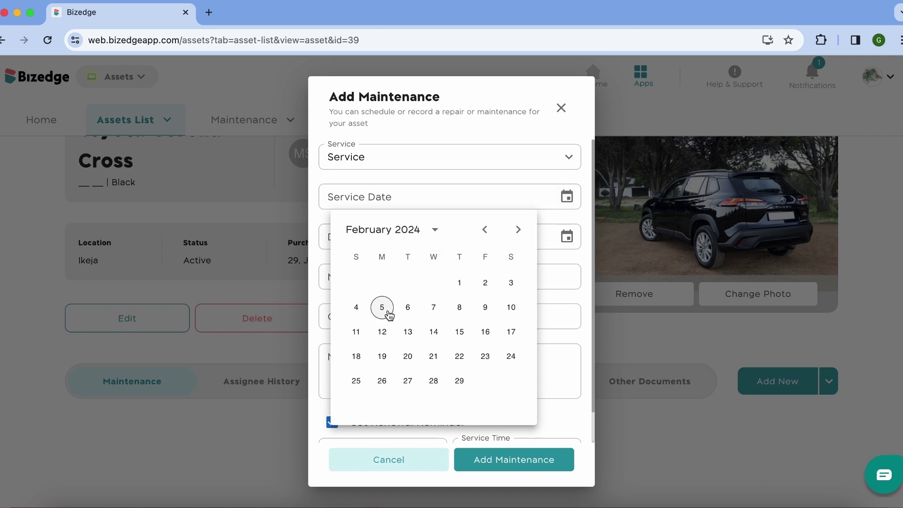
{"action": "left_click", "coordinate": [382, 307]}
{"action": "left_click", "coordinate": [567, 237]}
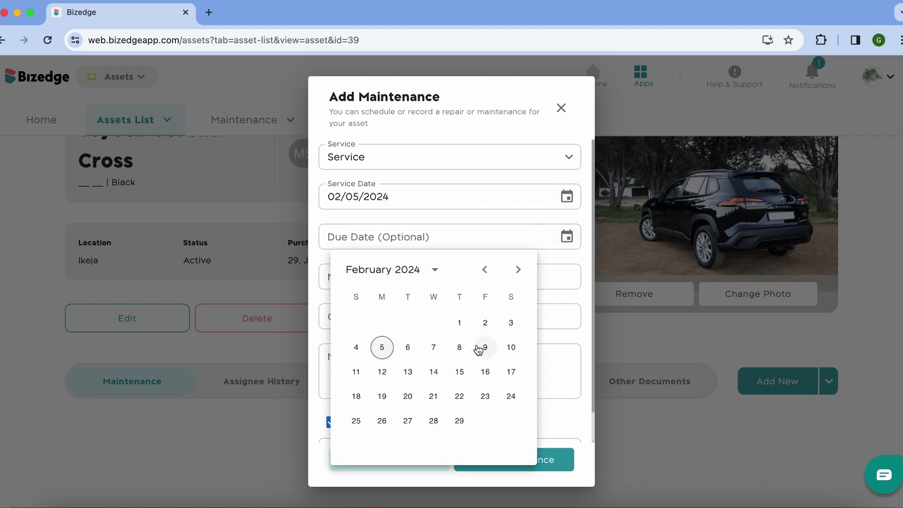
{"action": "left_click", "coordinate": [460, 347]}
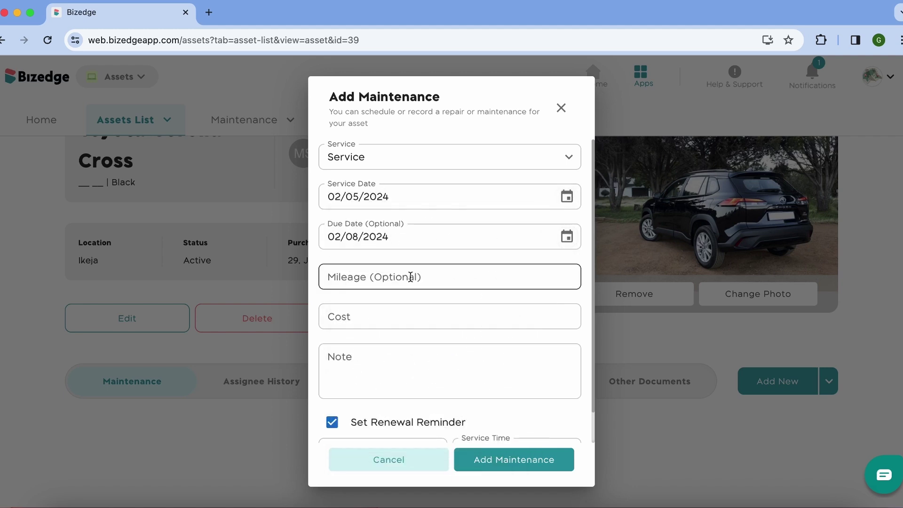
{"action": "left_click", "coordinate": [366, 318]}
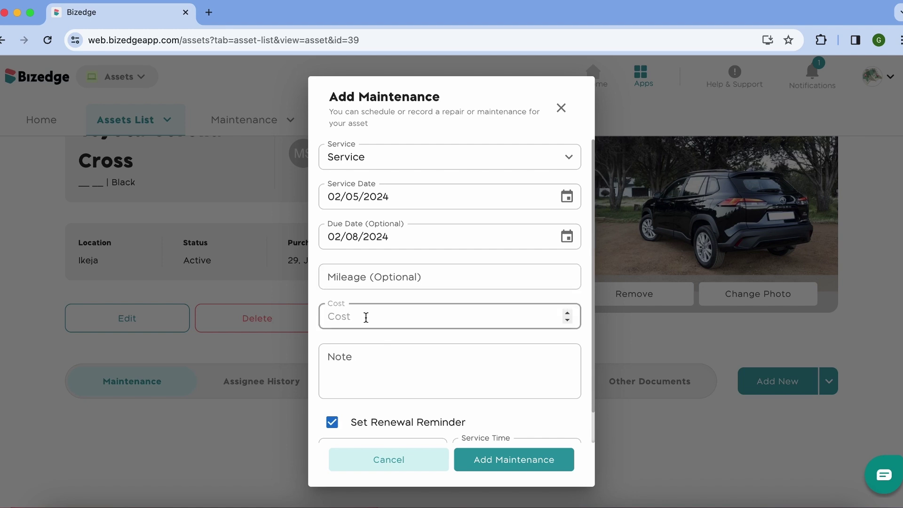
{"action": "type", "text": "20000"}
Step: Note 'Servicing', set a 1-day-before reminder and save the maintenance record
{"action": "left_click", "coordinate": [349, 371]}
{"action": "type", "text": "Servicing"}
{"action": "scroll", "coordinate": [433, 417], "scroll_direction": "down", "scroll_amount": 1}
{"action": "left_click", "coordinate": [431, 417]}
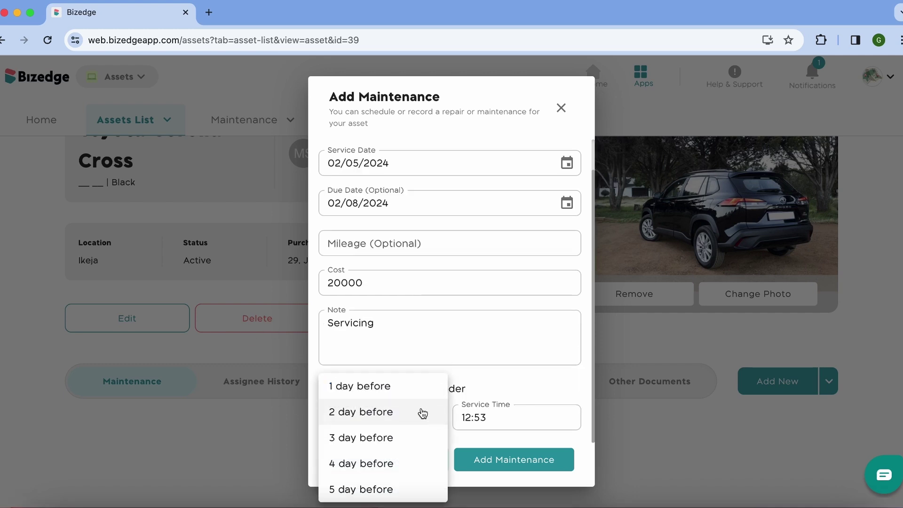
{"action": "left_click", "coordinate": [389, 385]}
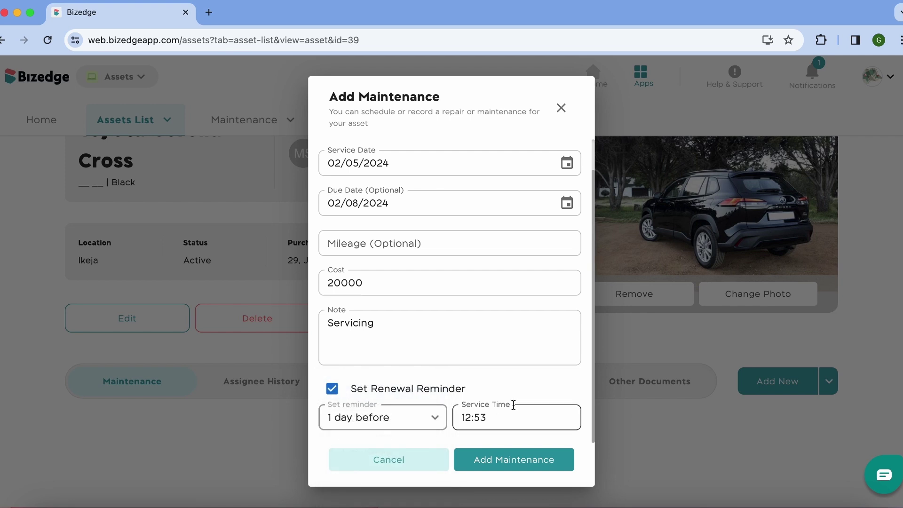
{"action": "left_click", "coordinate": [492, 461]}
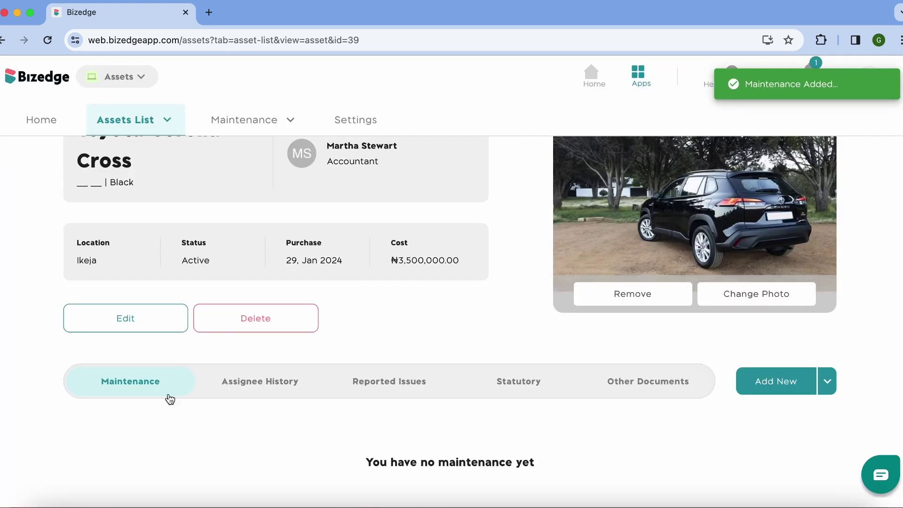
Step: Review the Toyota's Service maintenance, reported issues, and License statutory document expiring 31 Dec 2024
{"action": "left_click", "coordinate": [226, 390]}
{"action": "left_click", "coordinate": [157, 390]}
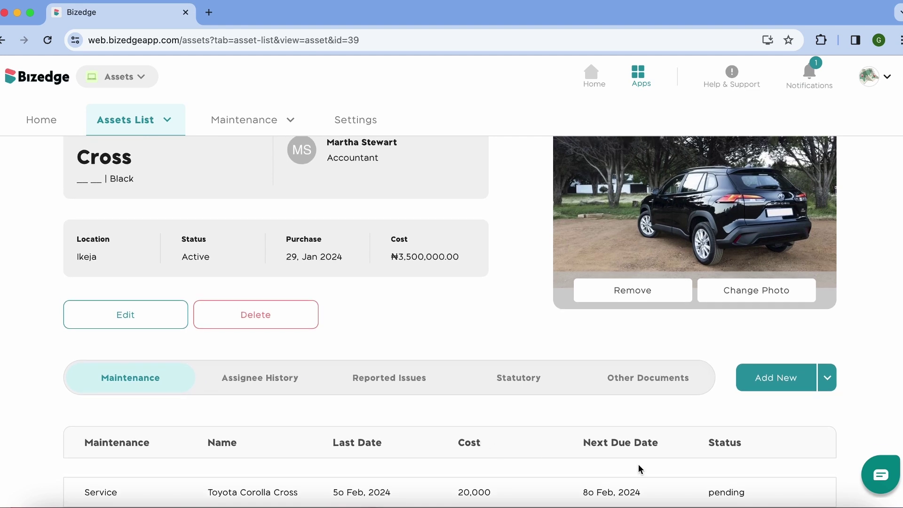
{"action": "left_click", "coordinate": [401, 381]}
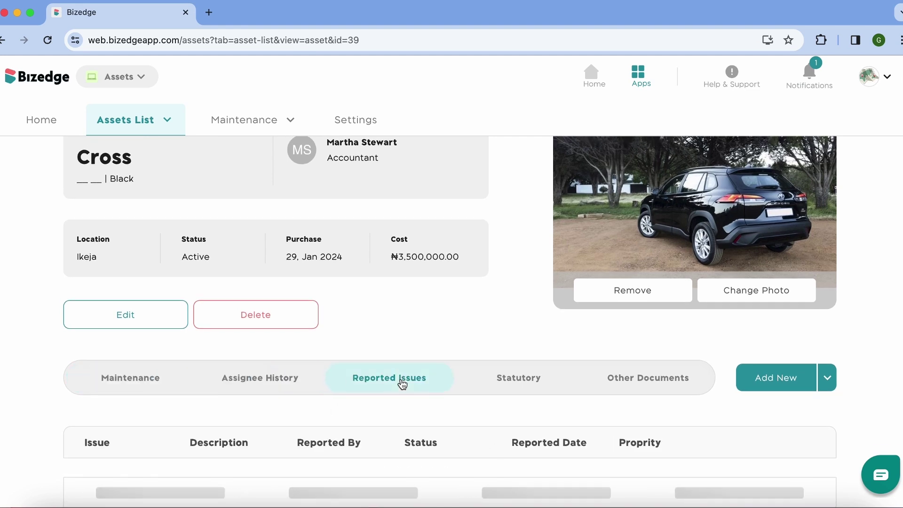
{"action": "left_click", "coordinate": [533, 383]}
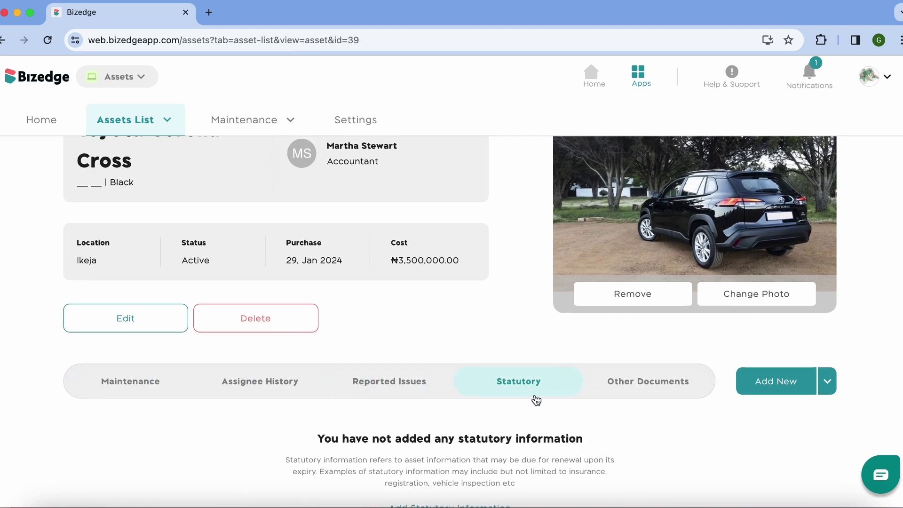
{"action": "scroll", "coordinate": [659, 466], "scroll_direction": "down", "scroll_amount": 1}
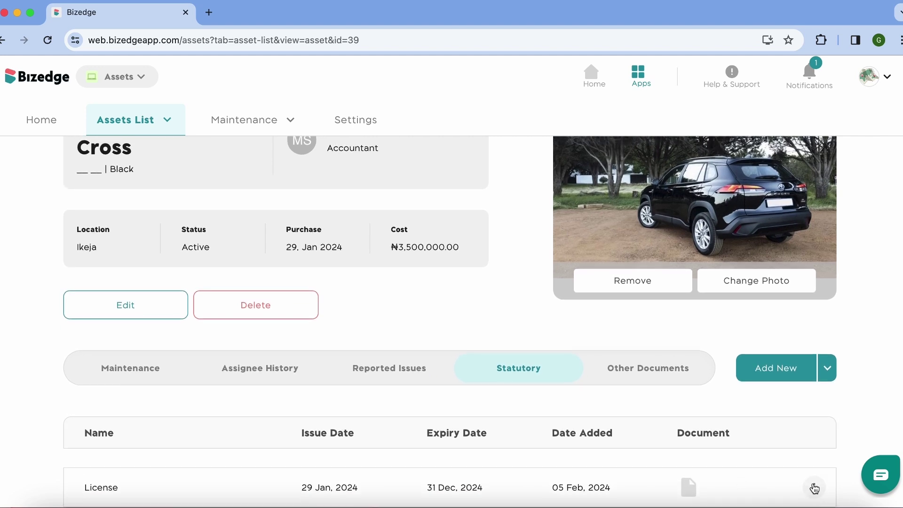
{"action": "left_click", "coordinate": [815, 489]}
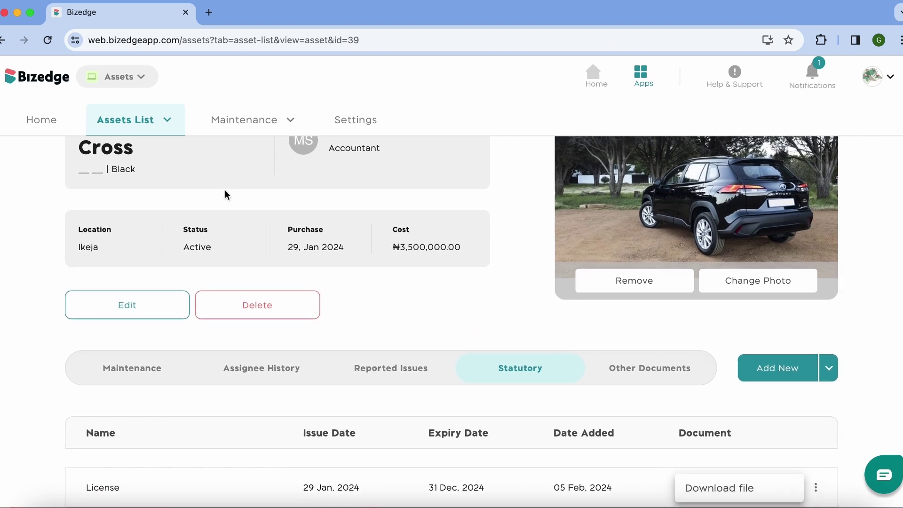
{"action": "scroll", "coordinate": [488, 300], "scroll_direction": "up", "scroll_amount": 5}
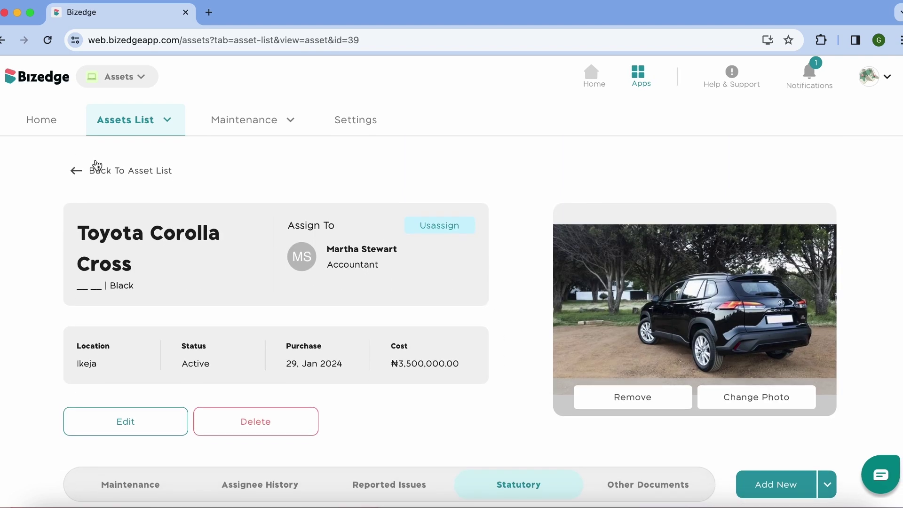
Step: Go back to the asset list, then to the Assets home dashboard
{"action": "left_click", "coordinate": [90, 176]}
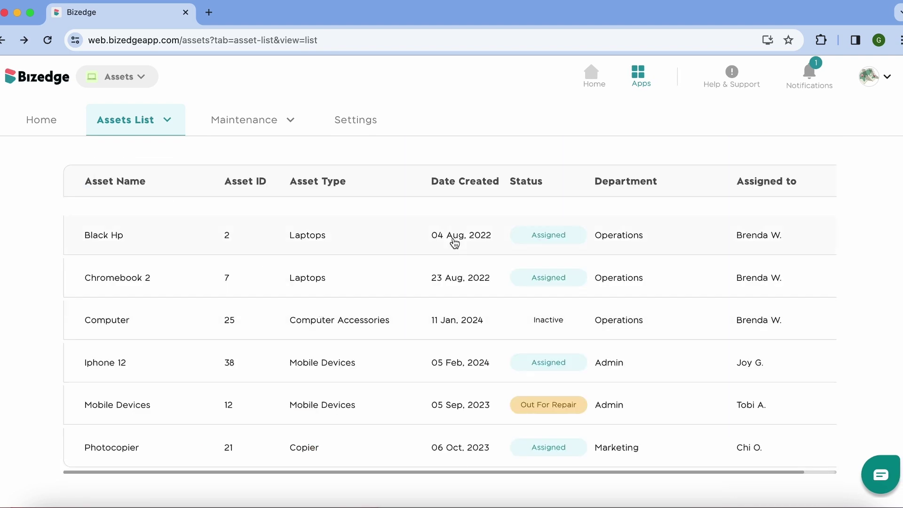
{"action": "scroll", "coordinate": [455, 244], "scroll_direction": "up", "scroll_amount": 4}
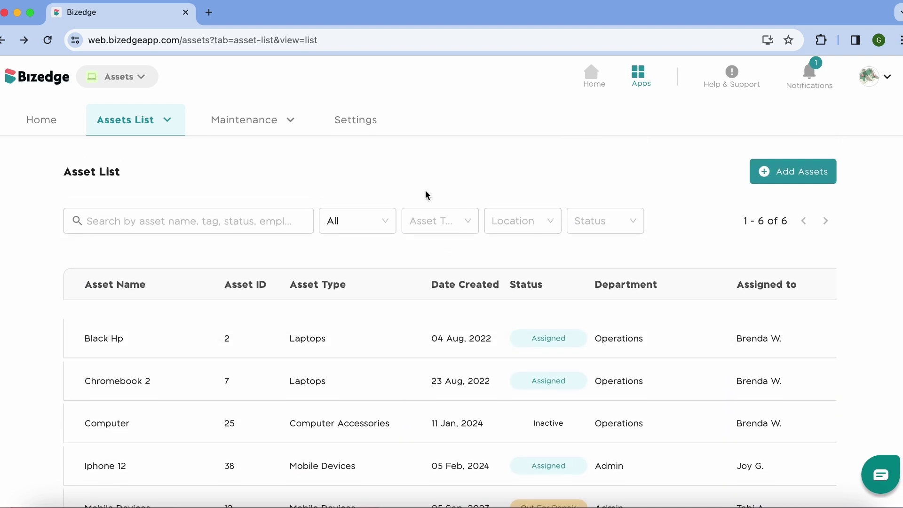
{"action": "left_click", "coordinate": [55, 131]}
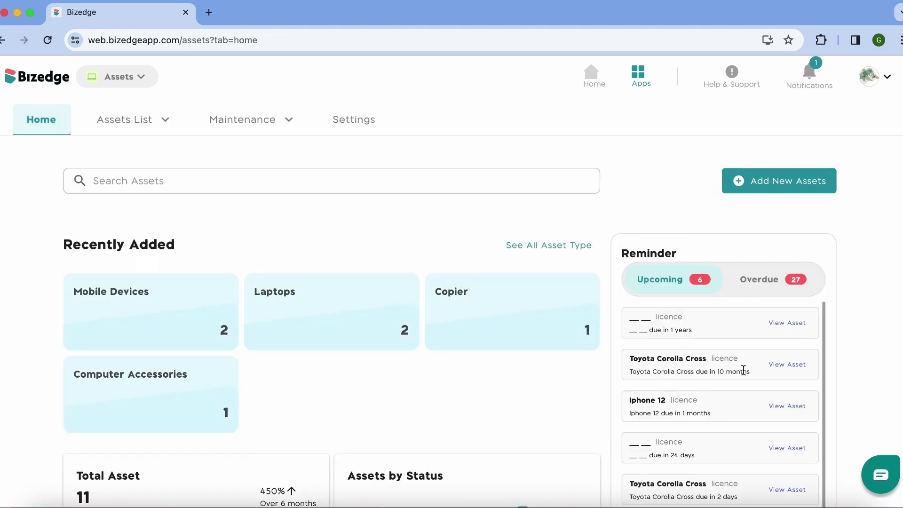
Step: Open the Toyota Corolla Cross from its reminder and inspect its License statutory document
{"action": "left_click", "coordinate": [793, 372]}
{"action": "scroll", "coordinate": [456, 236], "scroll_direction": "down", "scroll_amount": 3}
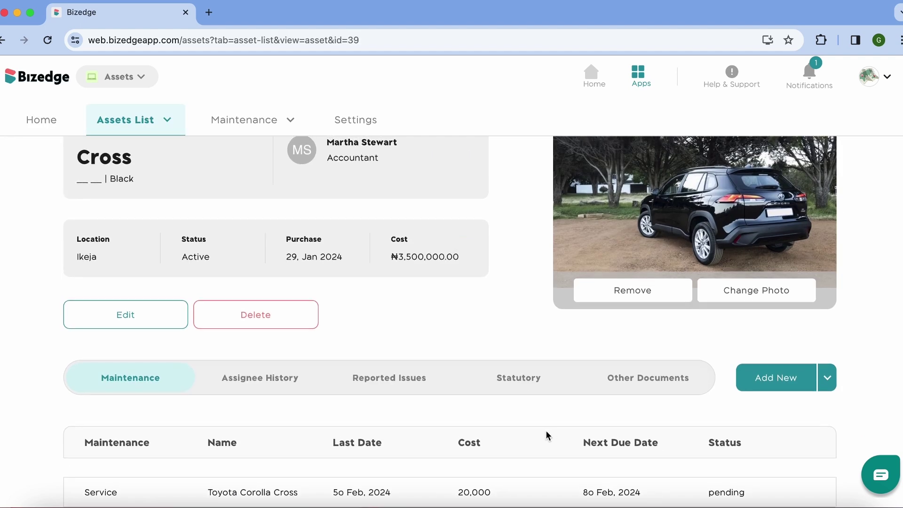
{"action": "left_click", "coordinate": [500, 386]}
{"action": "scroll", "coordinate": [588, 447], "scroll_direction": "down", "scroll_amount": 1}
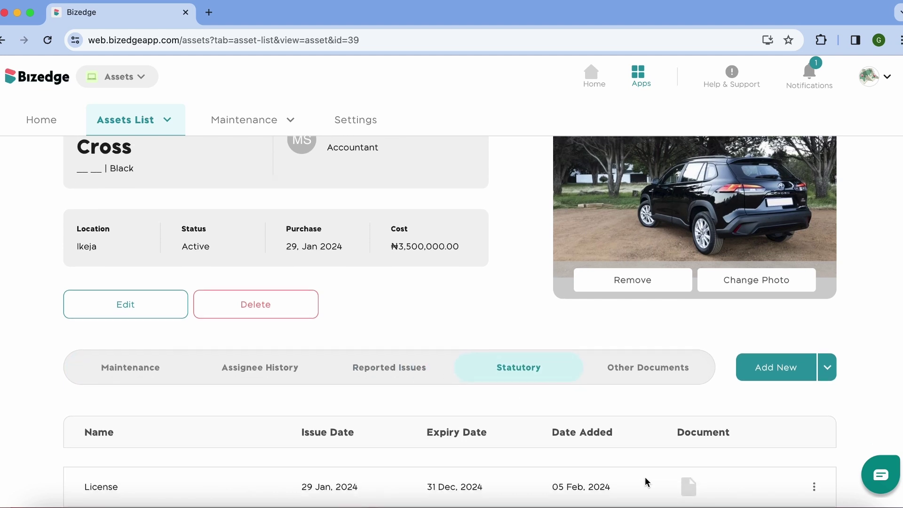
{"action": "left_click", "coordinate": [817, 489]}
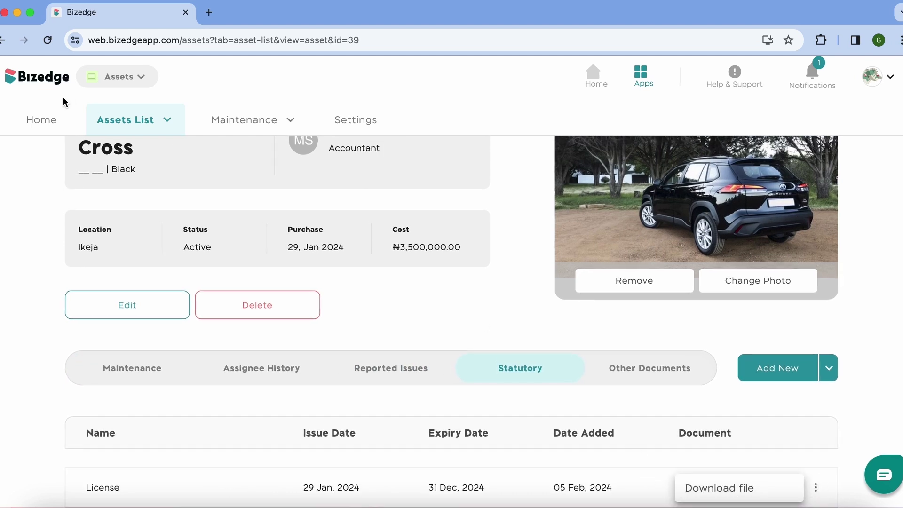
Step: Return to the Assets home dashboard to view the upcoming Toyota and iPhone reminders
{"action": "left_click", "coordinate": [47, 119]}
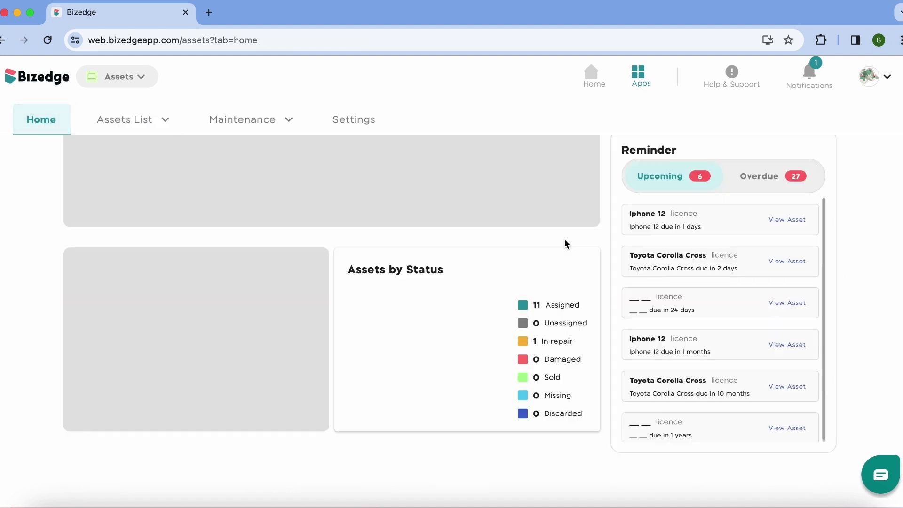
{"action": "scroll", "coordinate": [631, 220], "scroll_direction": "up", "scroll_amount": 3}
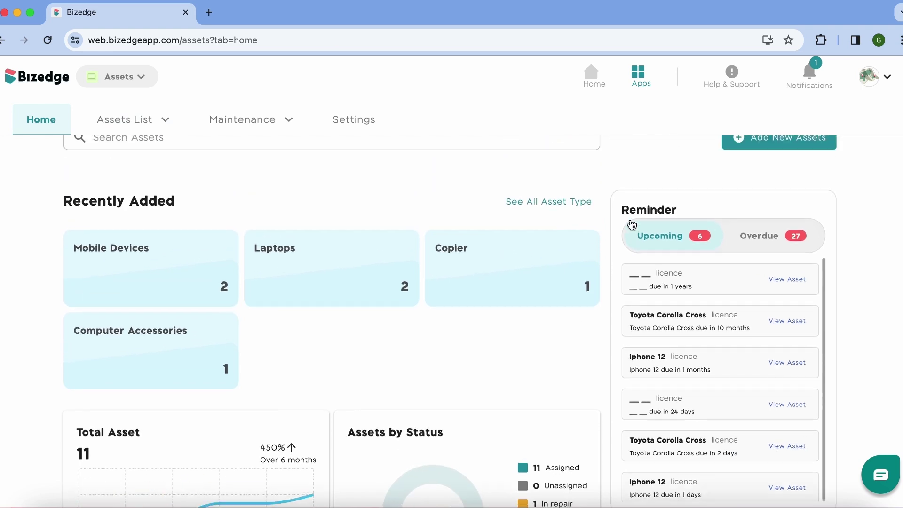
{"action": "scroll", "coordinate": [632, 225], "scroll_direction": "up", "scroll_amount": 1}
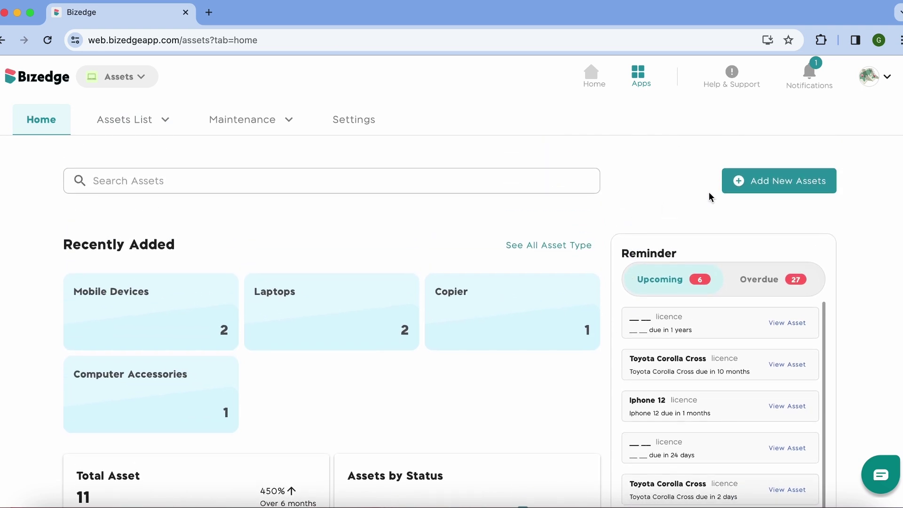